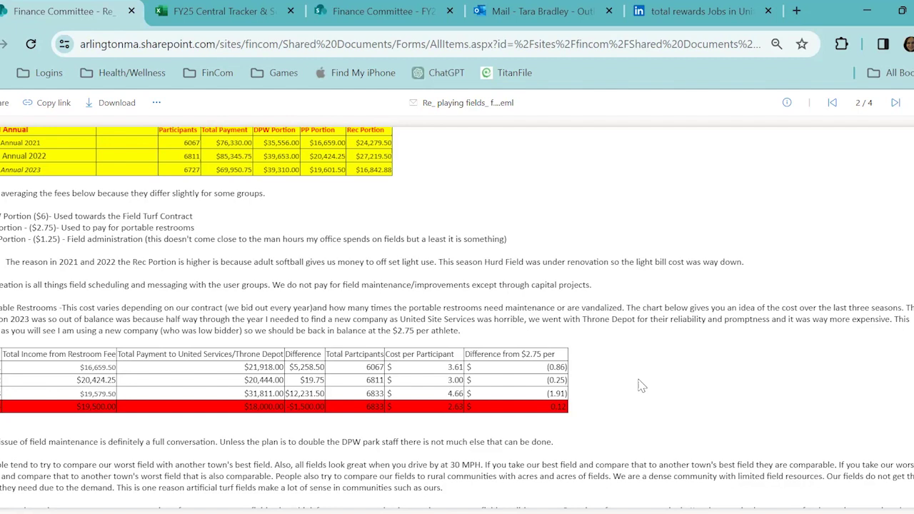
Close the job search page and bring up the Committees Commissions sheet of the FY25 Central Tracker & Schedule workbook.
click(768, 12)
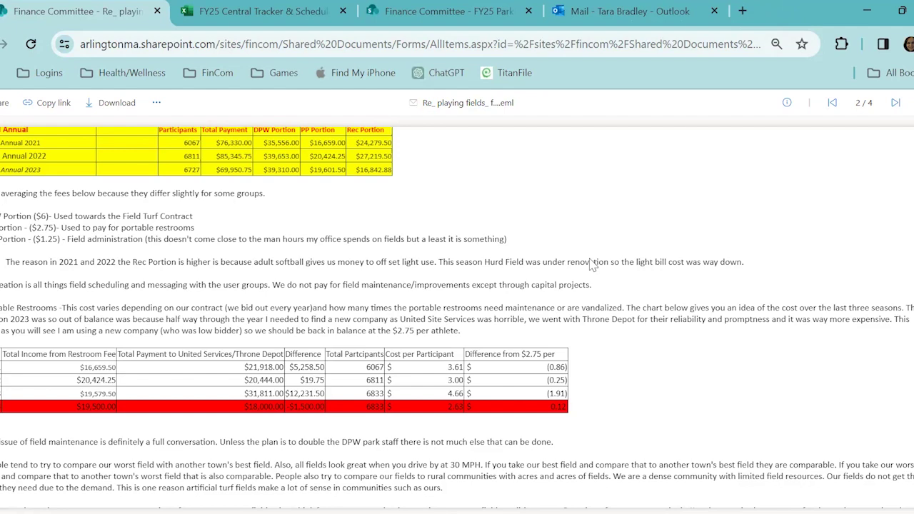
click(309, 20)
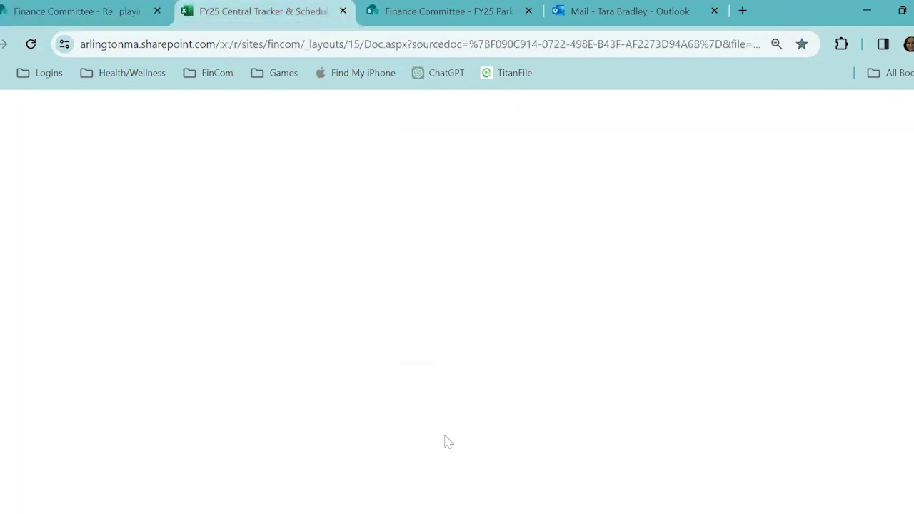
click(299, 499)
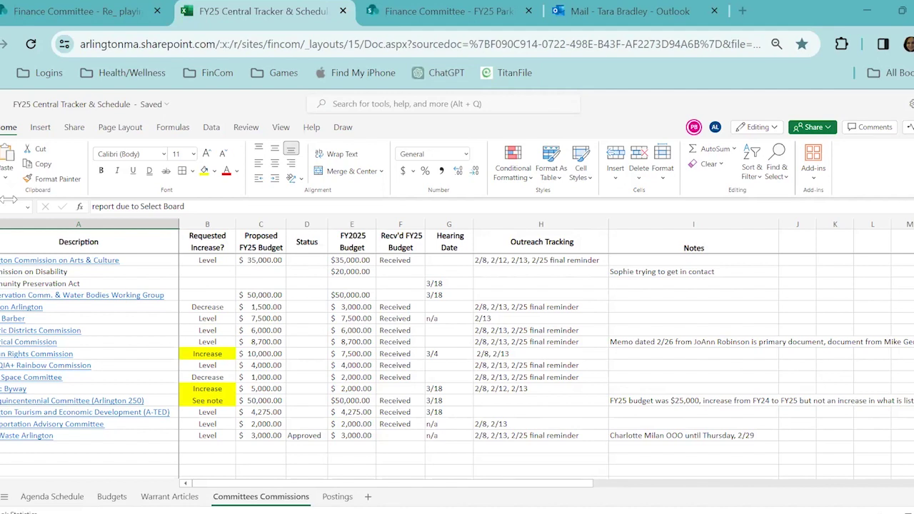
Follow the Envision Arlington link in the tracker and open the Envision Arlington FY25 Budget Email document from its folder.
click(357, 348)
click(184, 307)
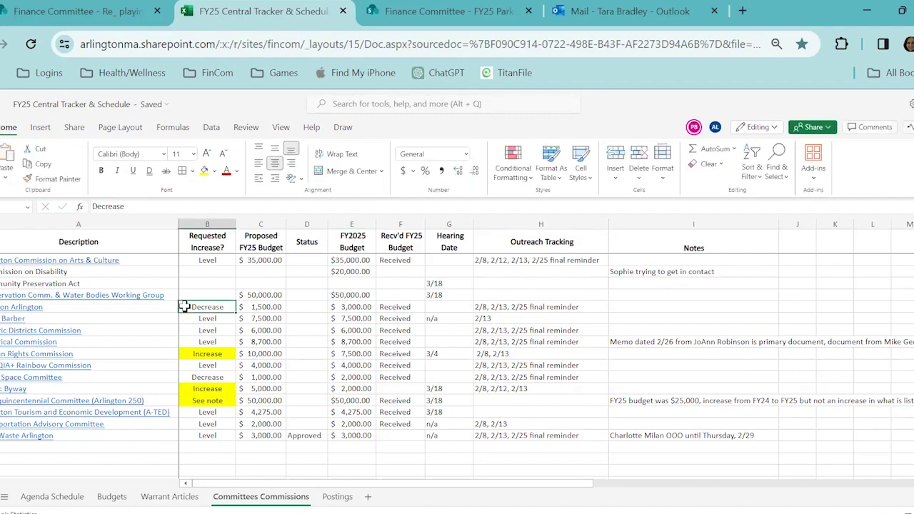
click(30, 308)
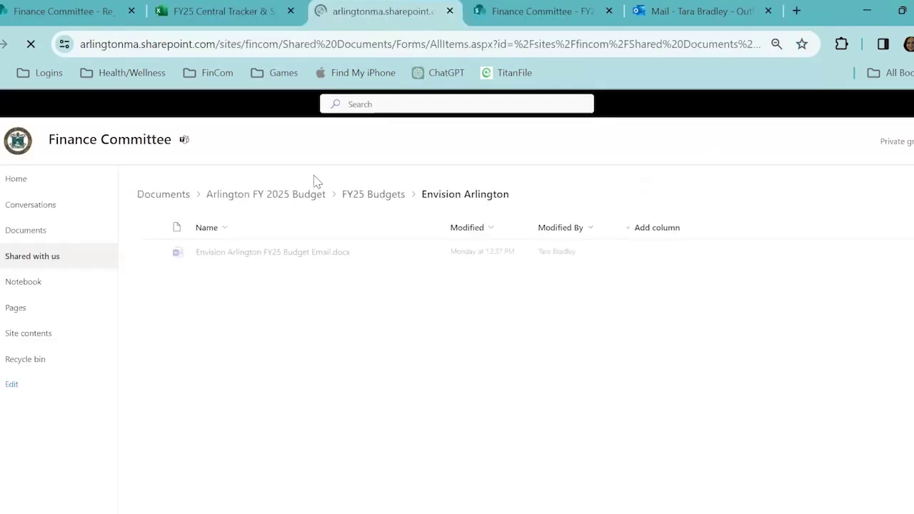
click(219, 279)
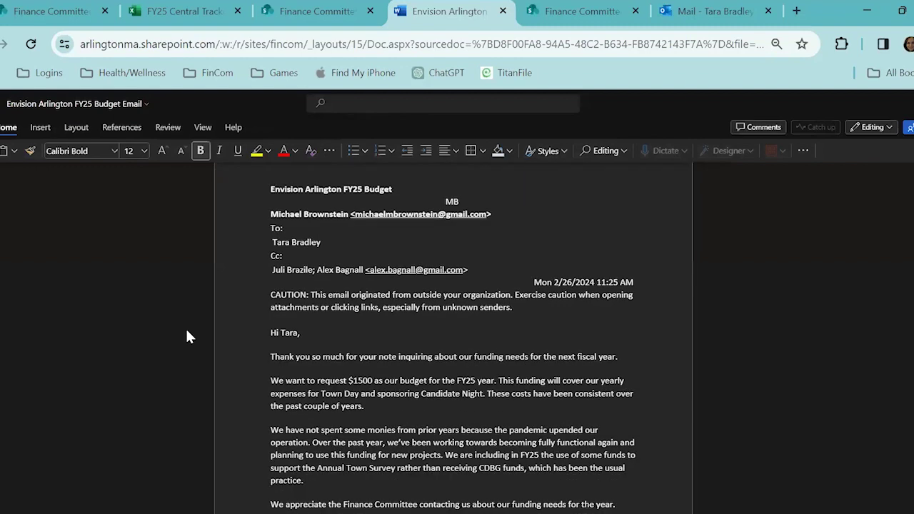
Examine the Envision Arlington budget email at an enlarged size, covering the requested amount and the planned use of the funds.
scroll(186, 336, down, 2)
scroll(186, 337, down, 1)
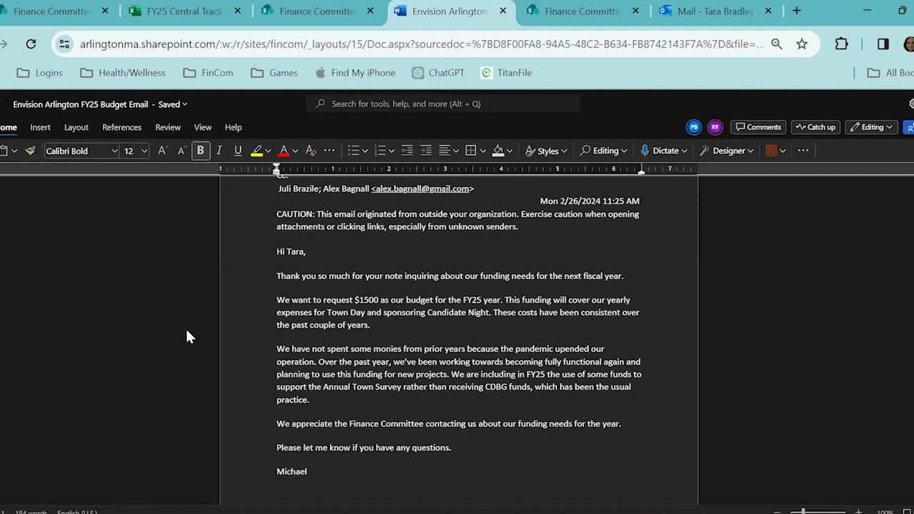
click(299, 17)
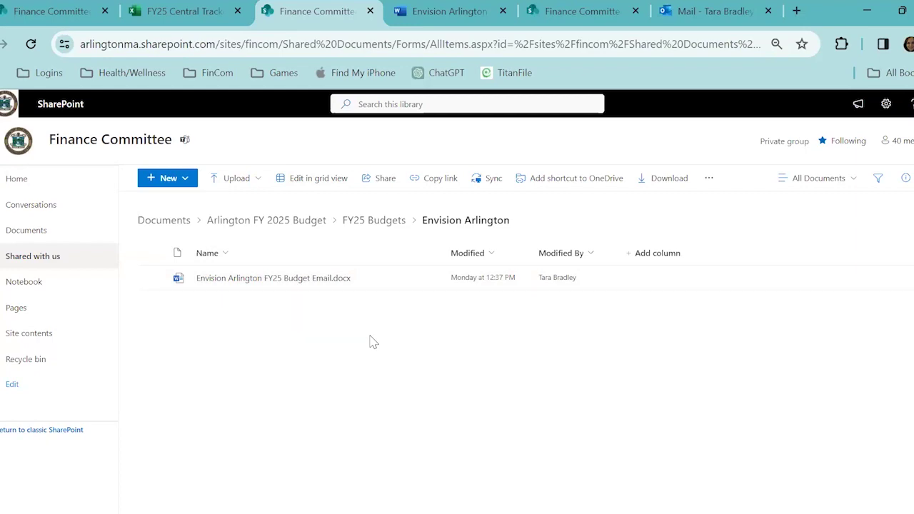
click(407, 11)
ctrl+scroll(210, 314, up, 8)
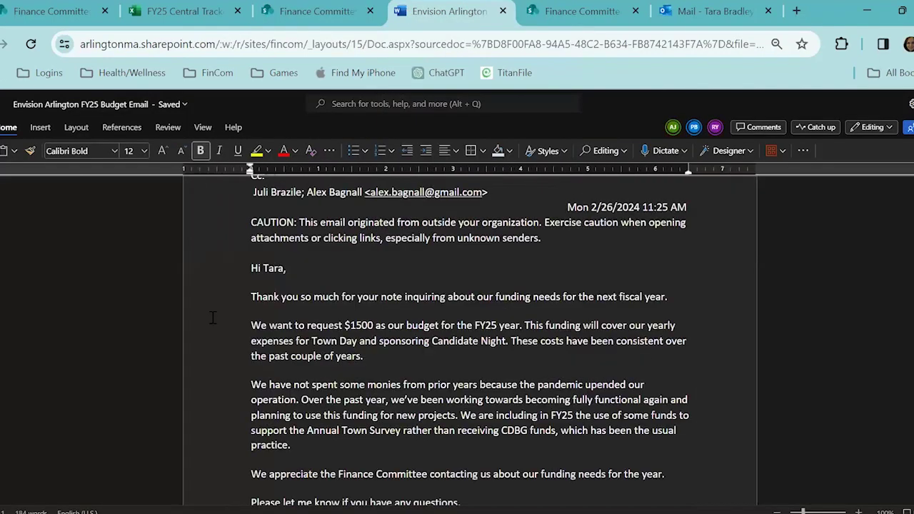
scroll(212, 318, down, 2)
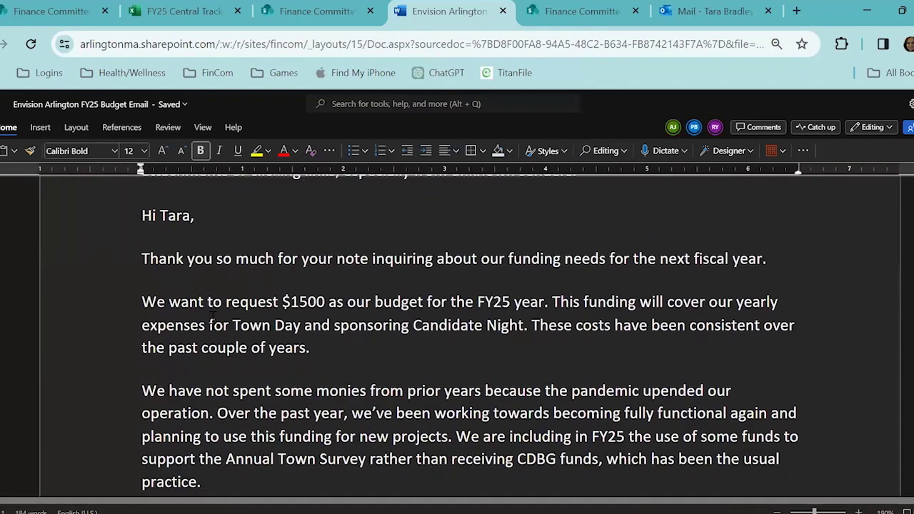
scroll(212, 318, down, 1)
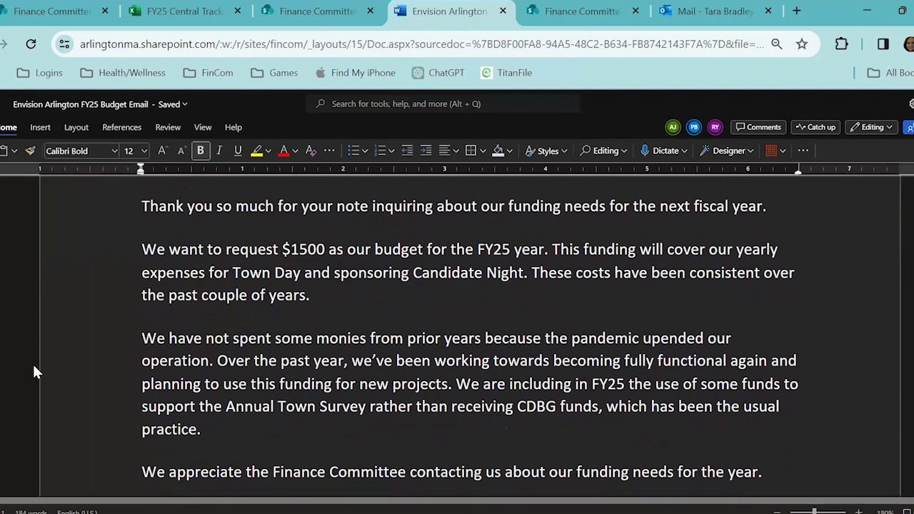
scroll(34, 371, down, 1)
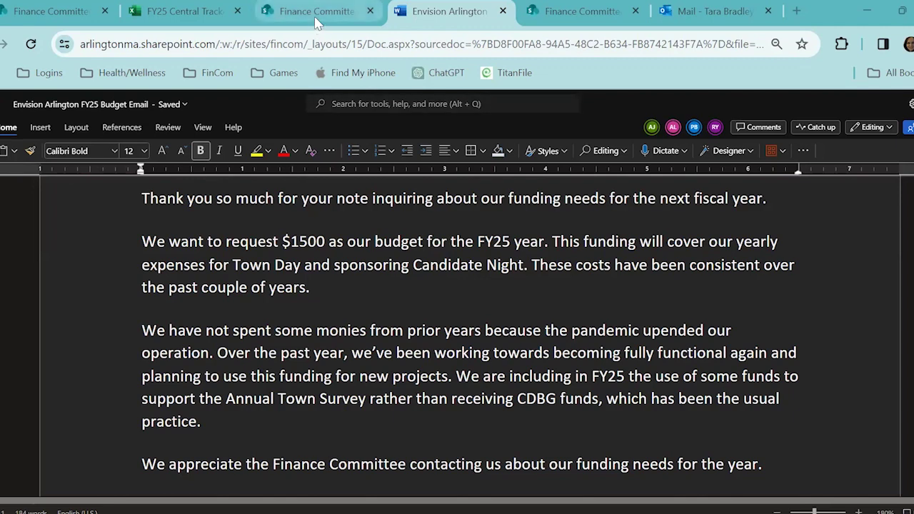
In the tracker, set the status of the Envision Arlington row to Approved.
click(187, 12)
click(222, 307)
key(Right)
key(Right)
text(Approv)
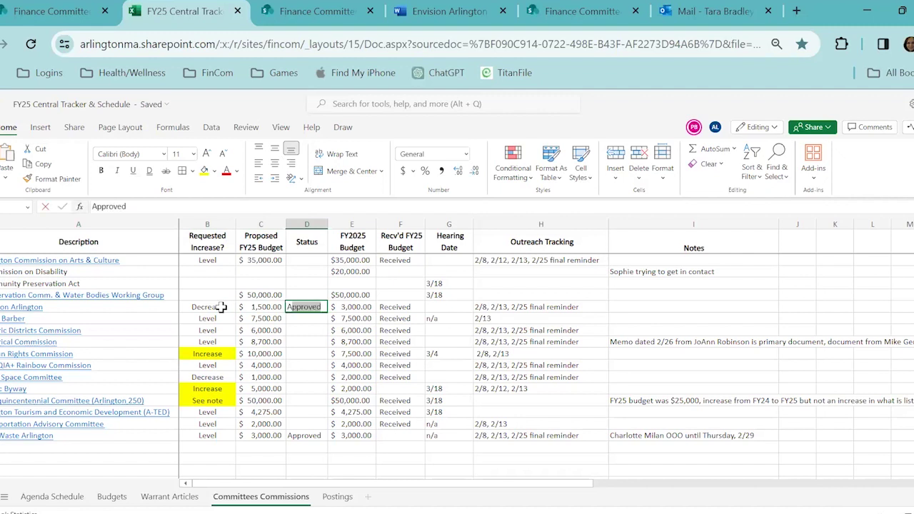
text(ed)
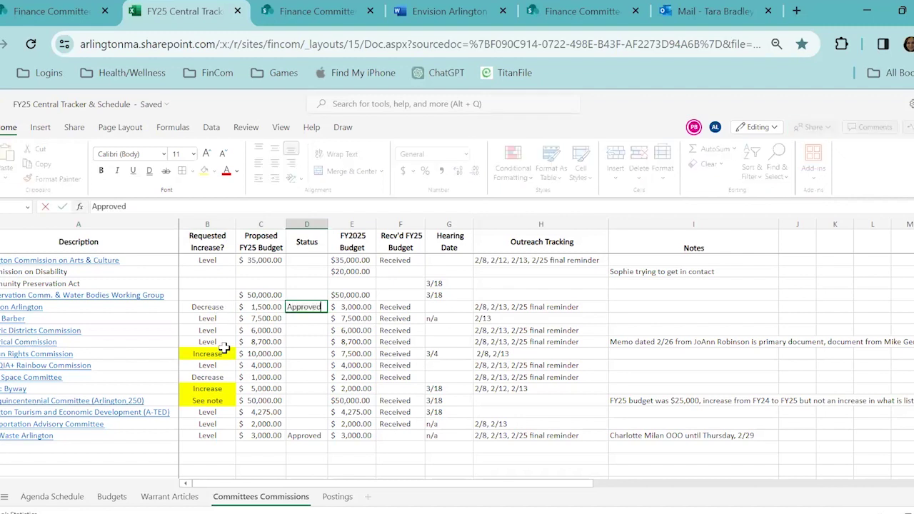
click(298, 377)
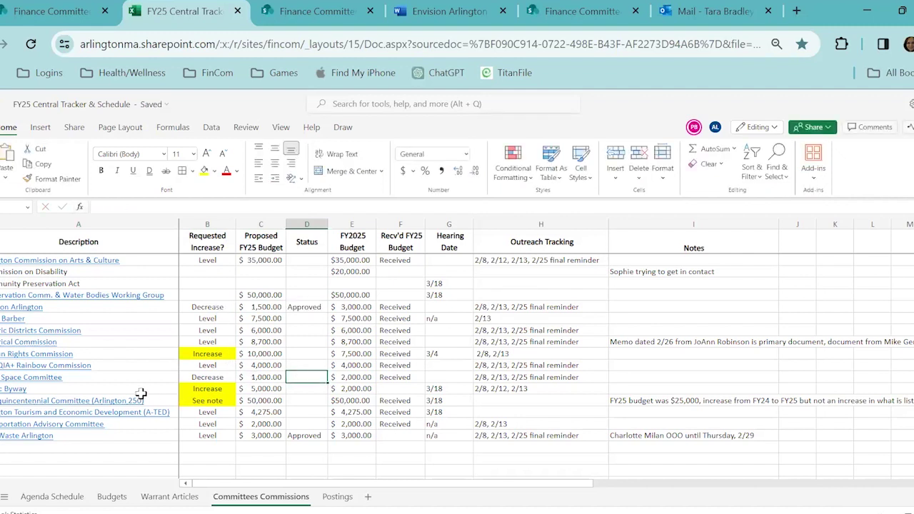
Open the Open Space Committee FY25 Funding Request from the tracker's linked folder and review its goals and requested funding.
click(51, 378)
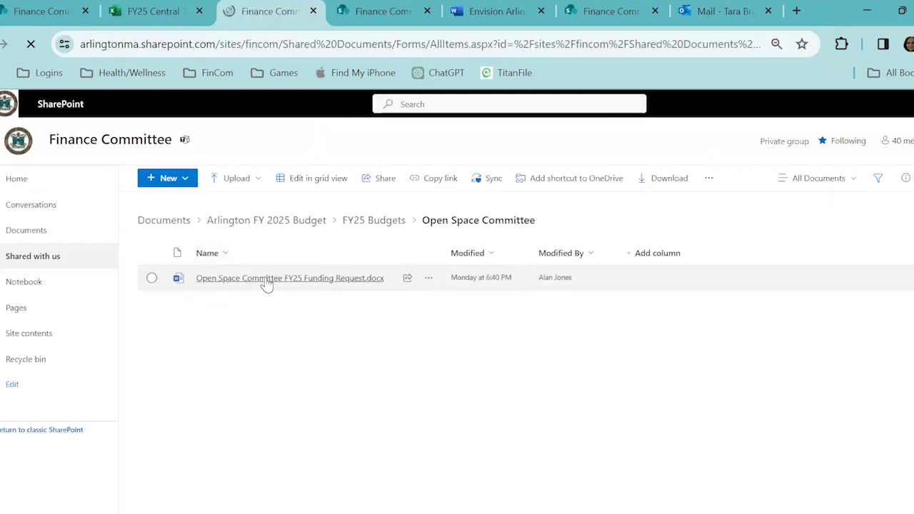
click(267, 280)
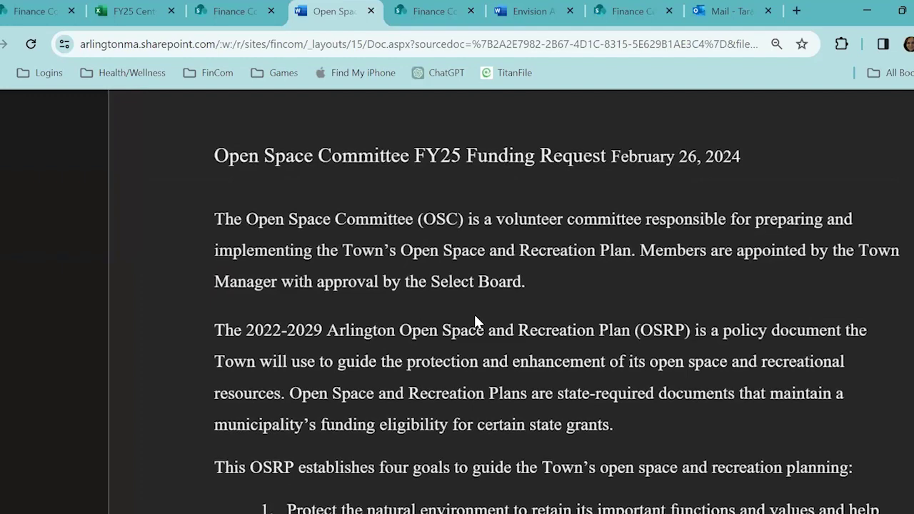
scroll(476, 317, down, 3)
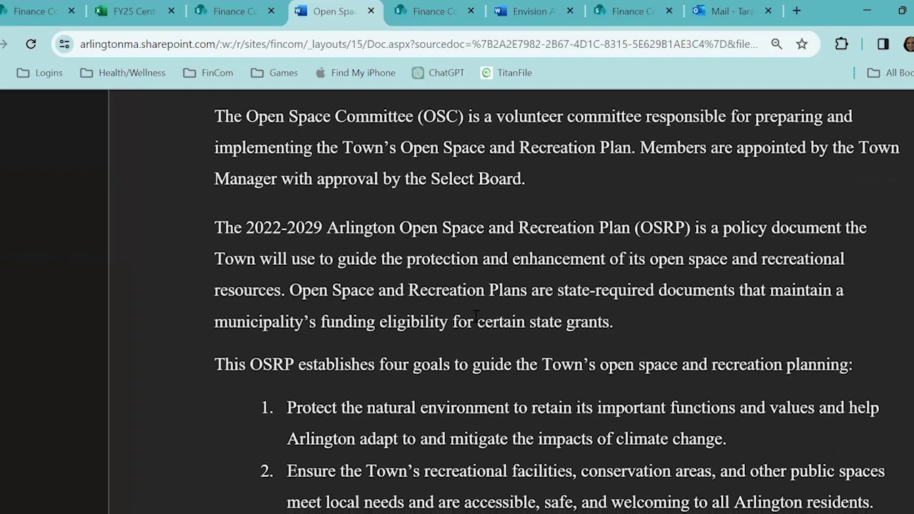
scroll(475, 316, down, 2)
scroll(476, 317, down, 4)
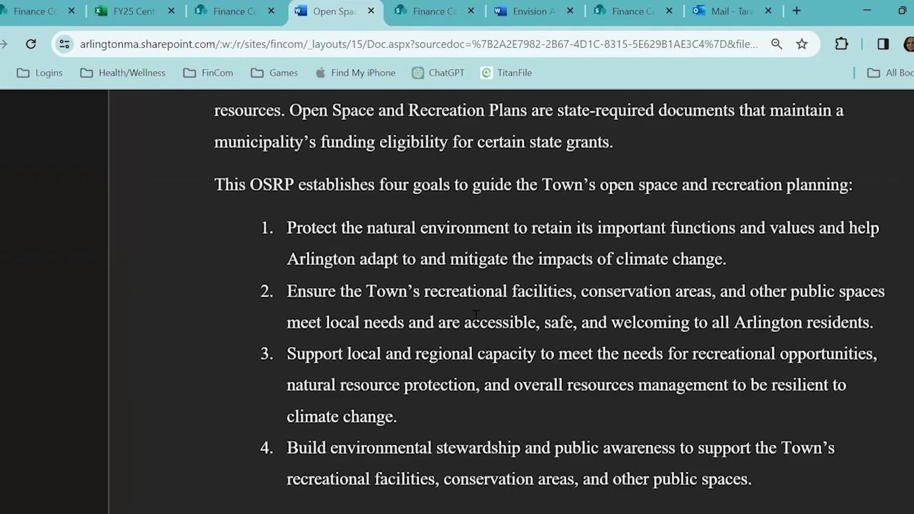
scroll(476, 317, down, 1)
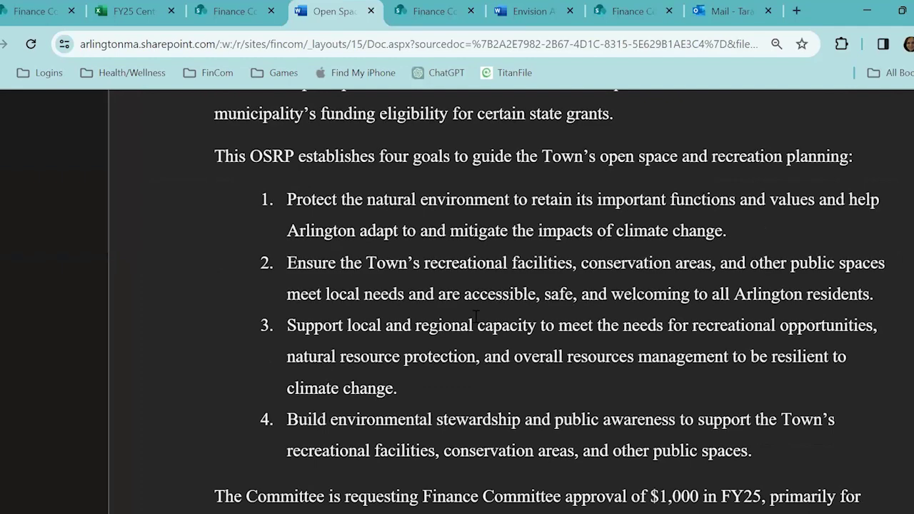
scroll(476, 317, down, 2)
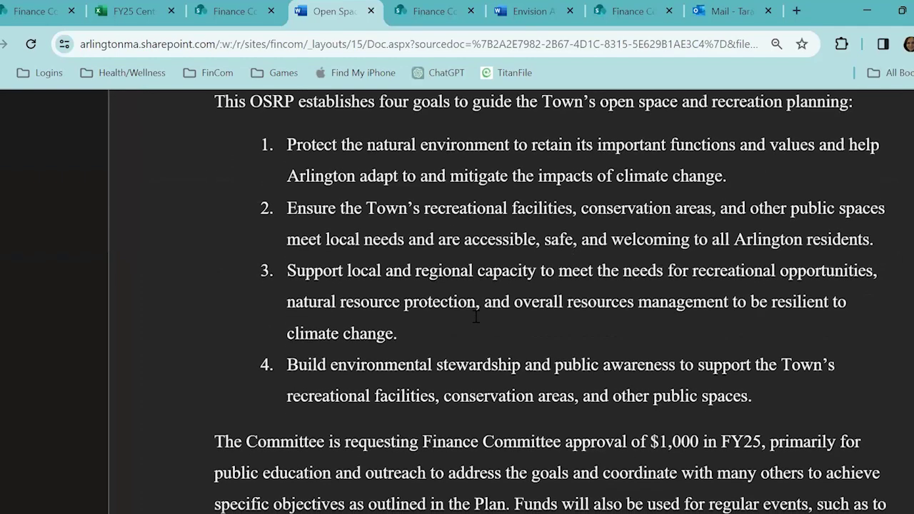
scroll(475, 316, down, 1)
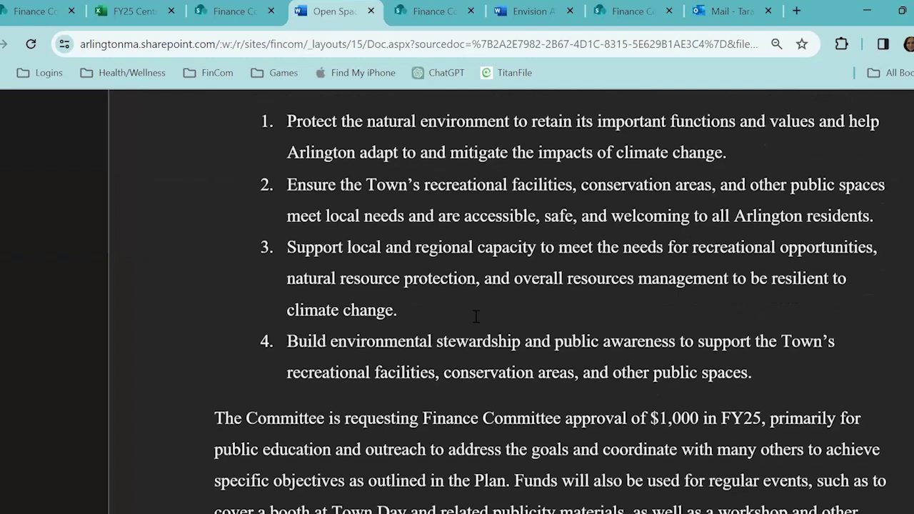
scroll(476, 316, up, 1)
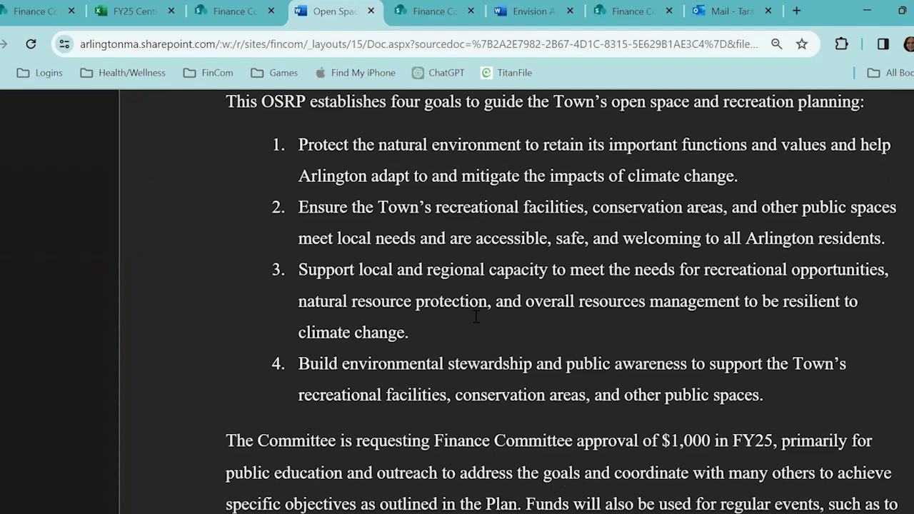
scroll(476, 317, down, 5)
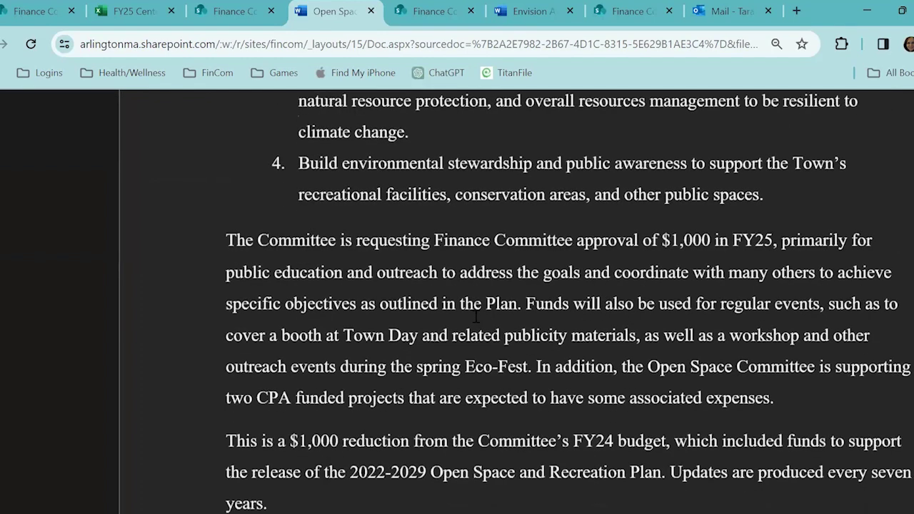
scroll(476, 317, up, 5)
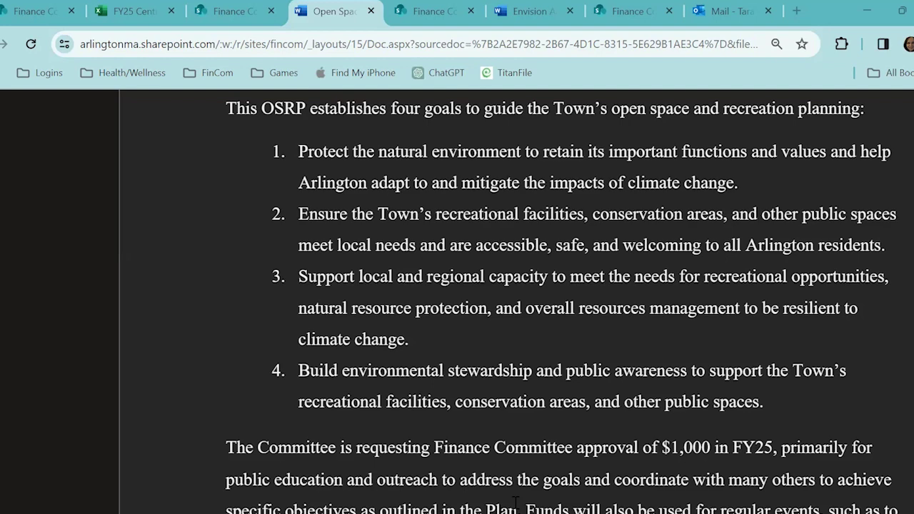
In the tracker, set the status of the Open Space Committee row to Approved.
click(150, 20)
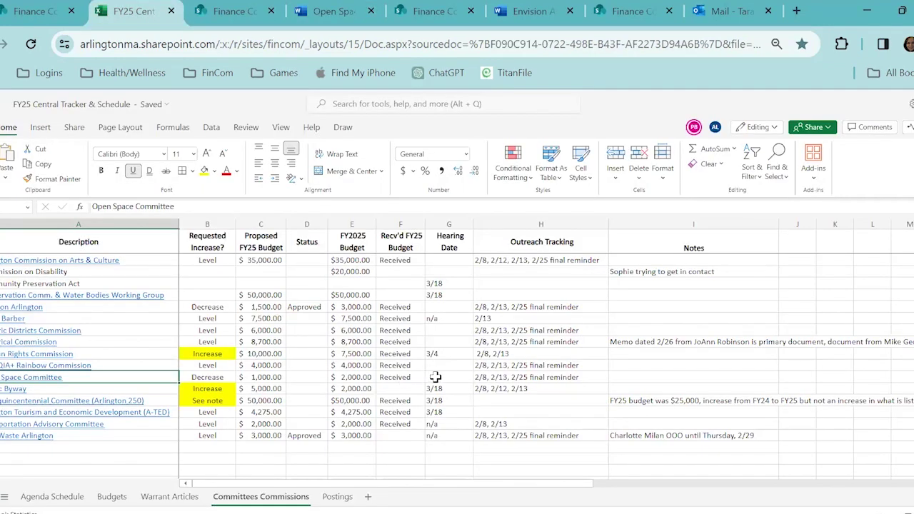
click(436, 378)
key(Left)
key(Left)
key(Left)
text(Approved)
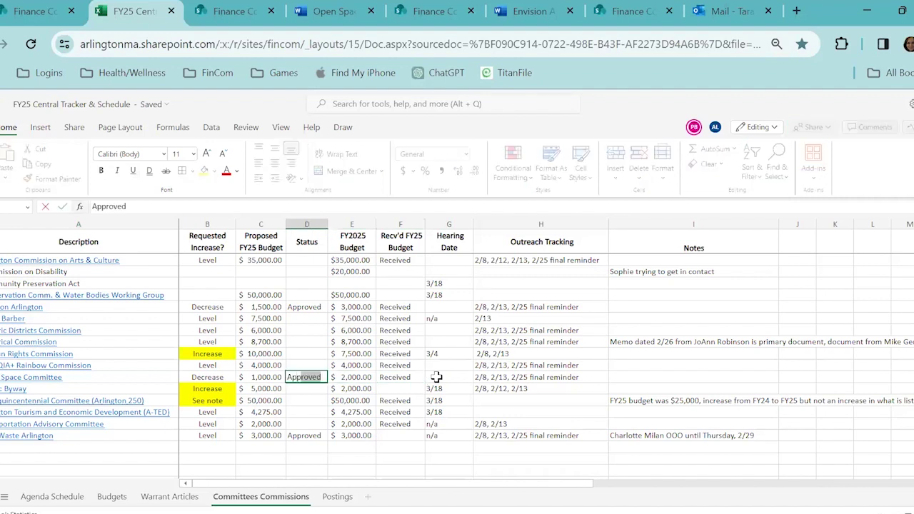
key(Return)
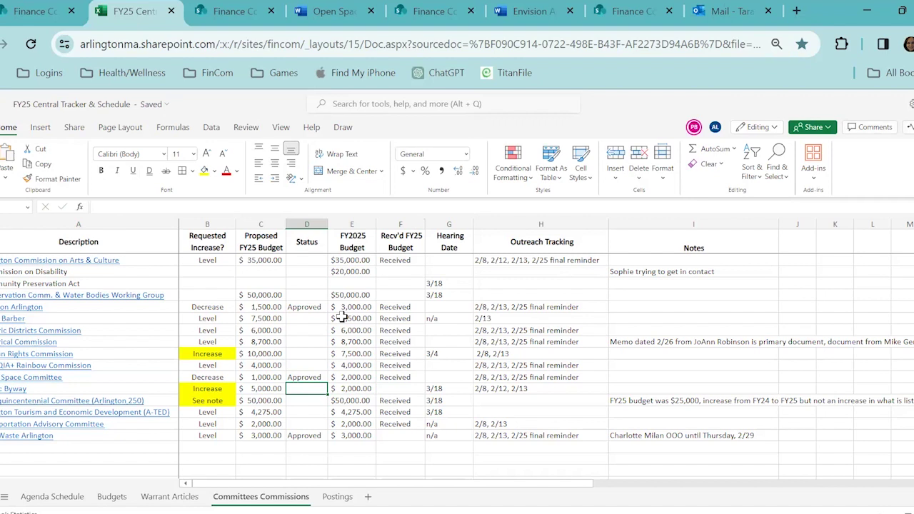
Open the Harry Barber Program FY25 budget request PDF from the tracker's linked folder and review the program description.
click(304, 322)
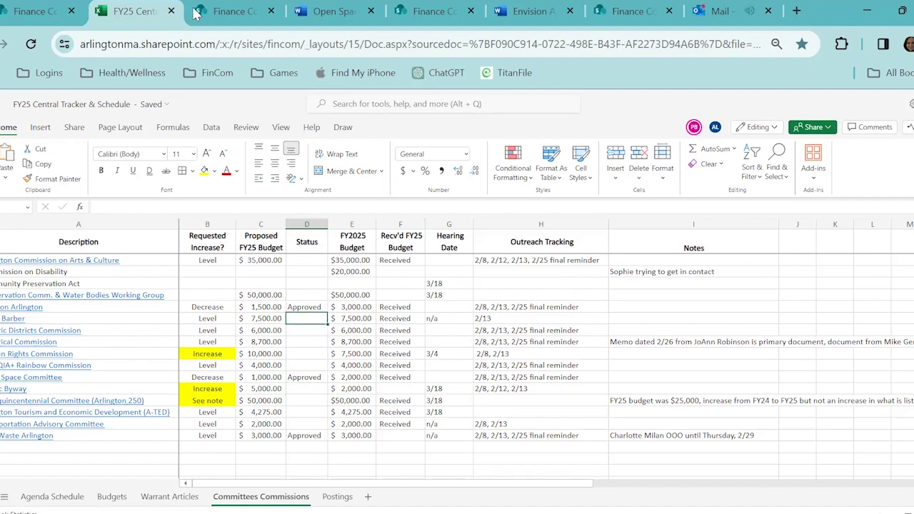
click(53, 10)
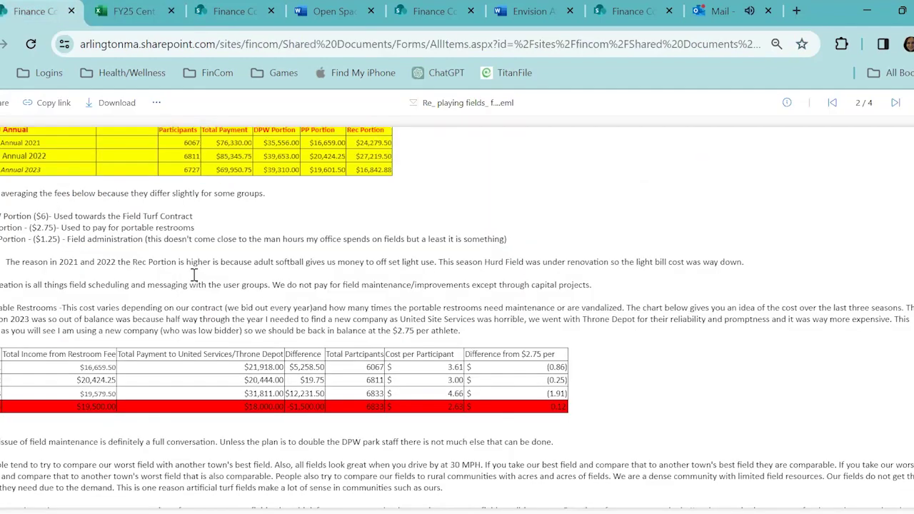
click(146, 16)
click(16, 321)
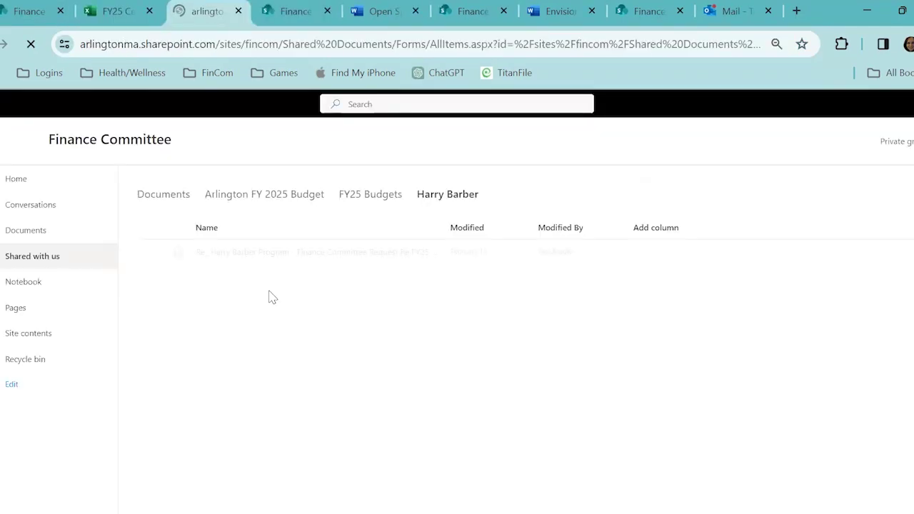
click(238, 279)
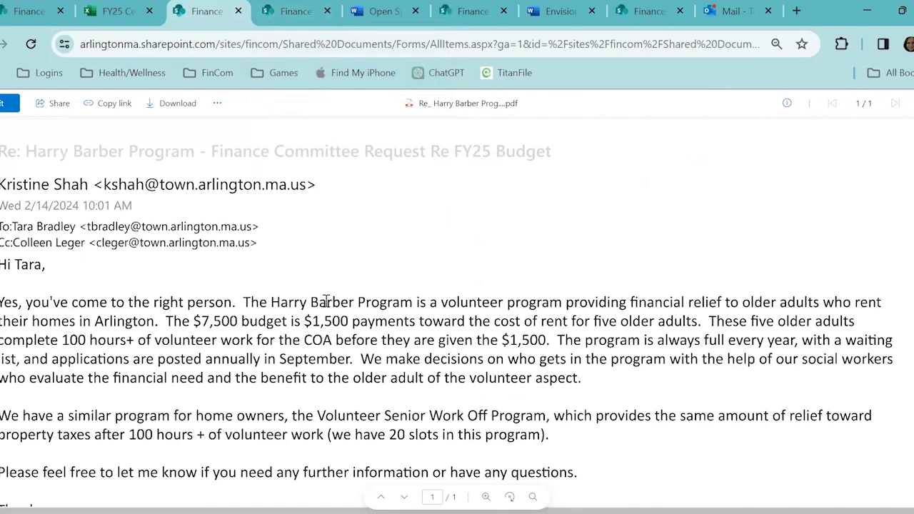
scroll(325, 302, down, 1)
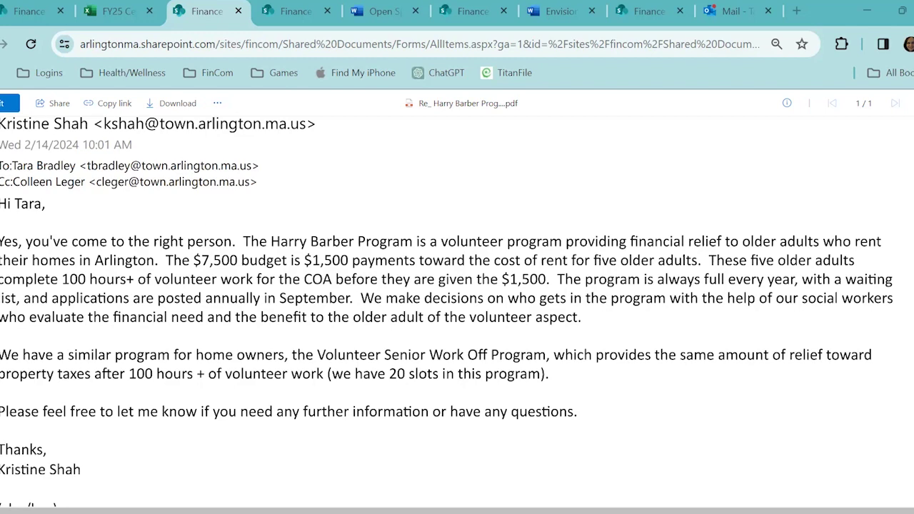
click(111, 18)
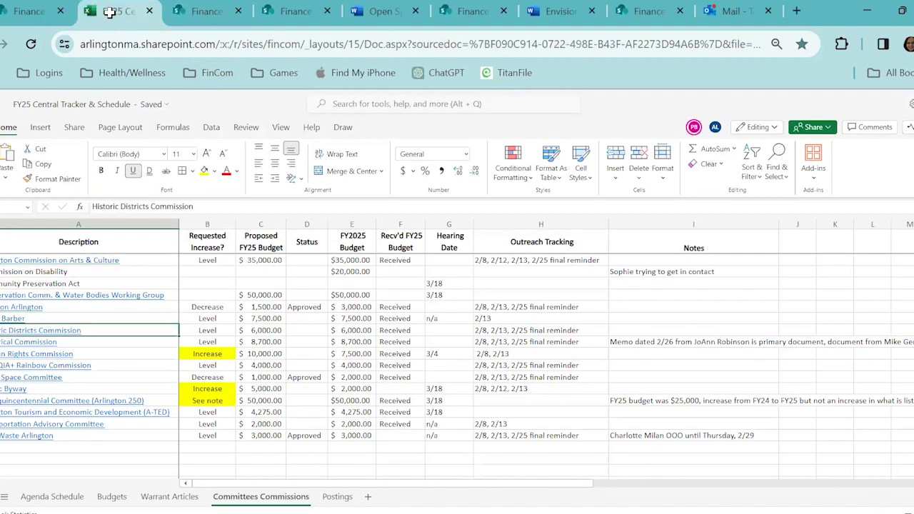
key(Right)
key(Right)
text(Approved)
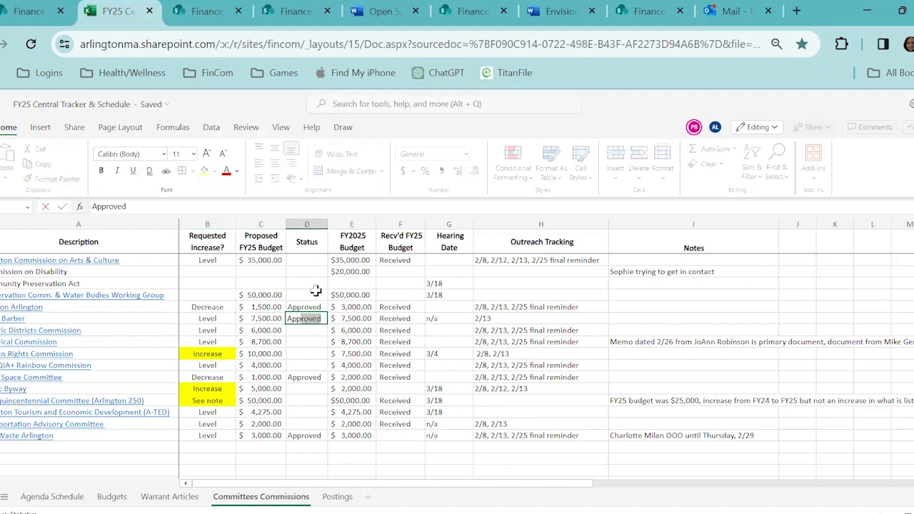
key(Return)
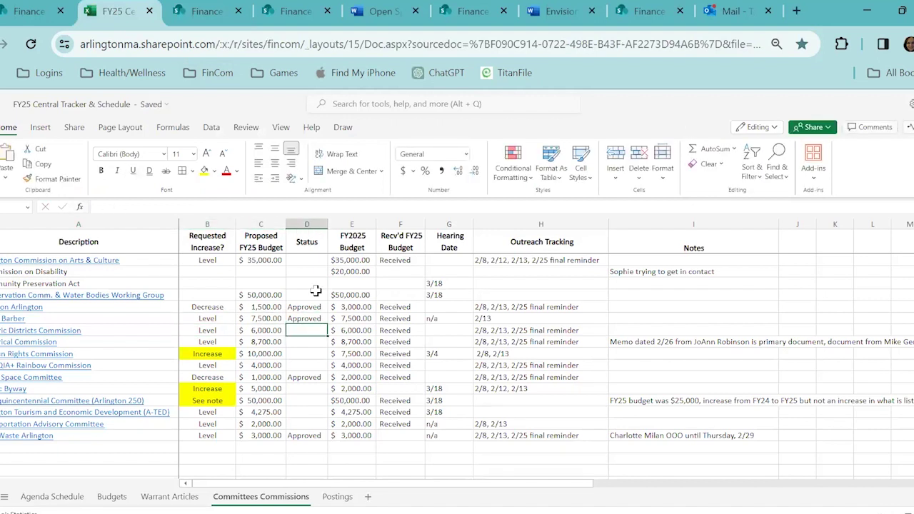
click(56, 332)
click(55, 335)
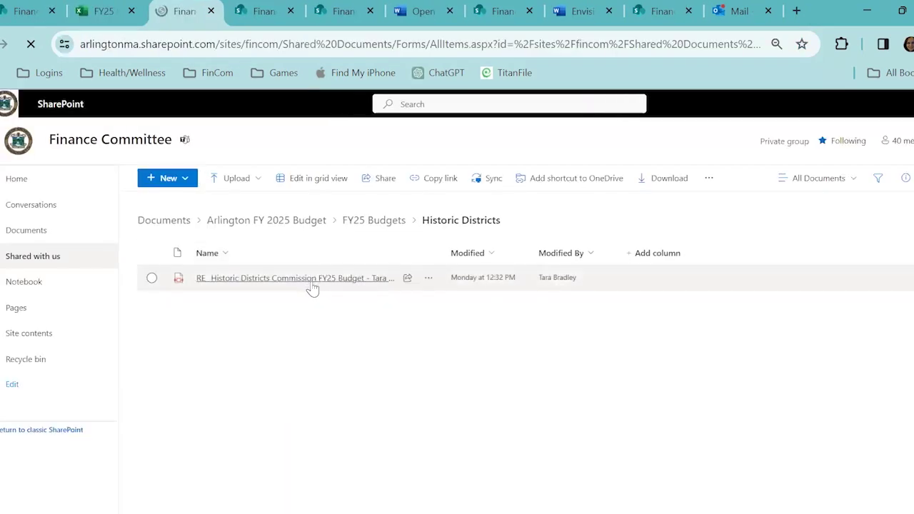
click(313, 283)
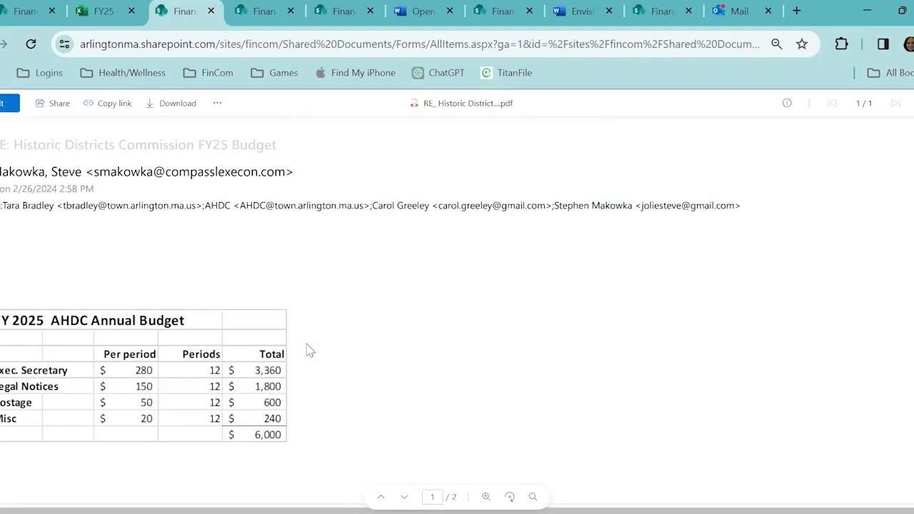
scroll(308, 350, down, 1)
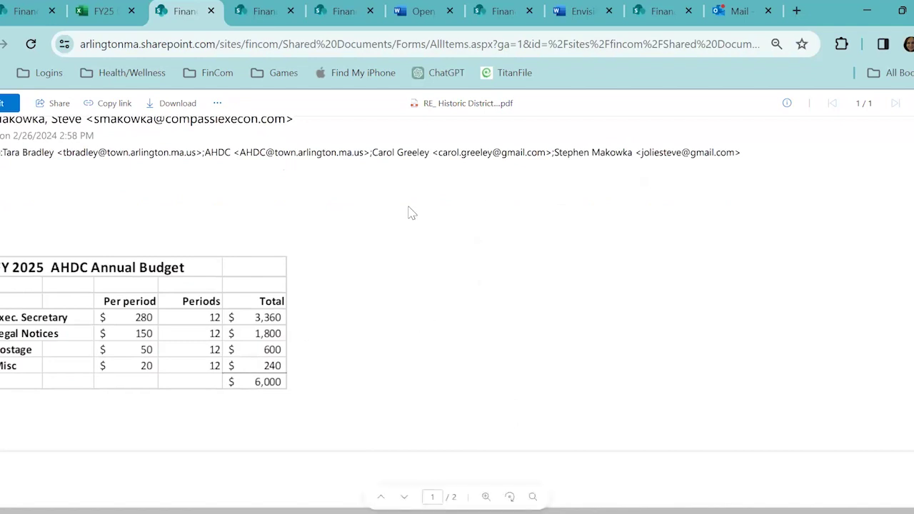
scroll(411, 213, down, 1)
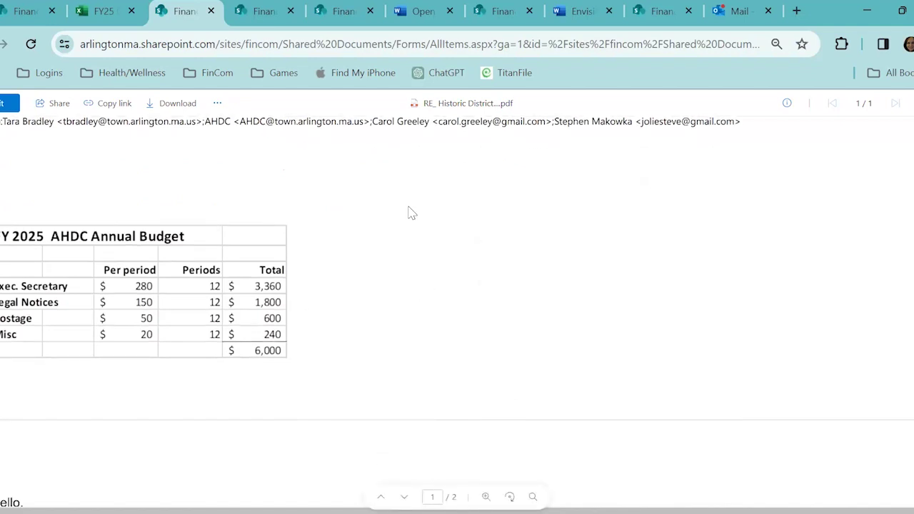
scroll(411, 213, down, 5)
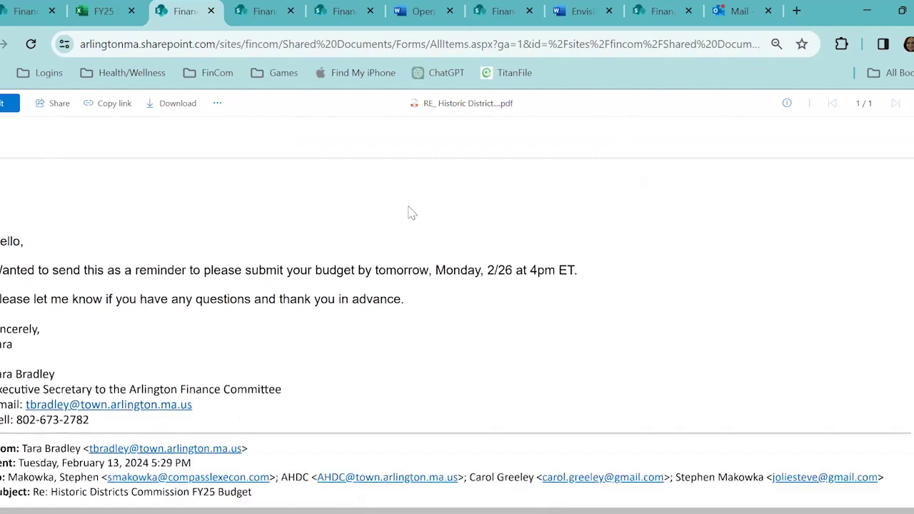
scroll(411, 213, up, 5)
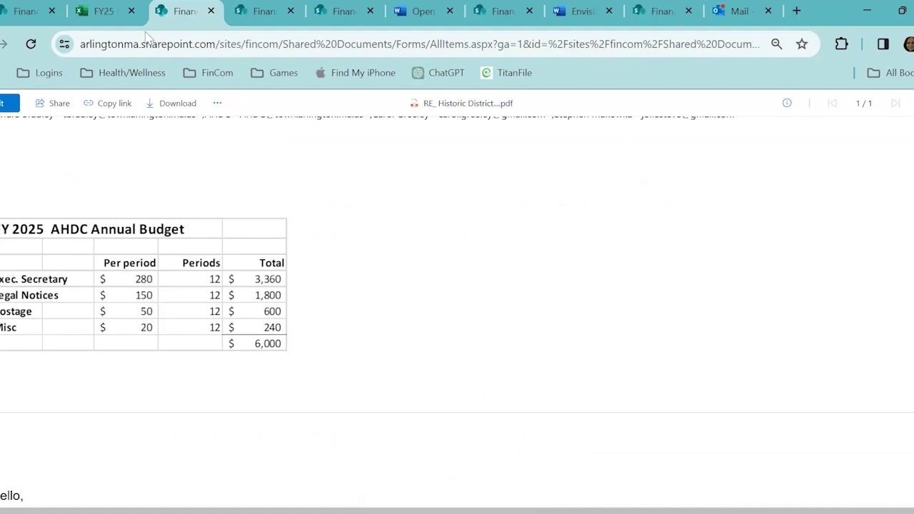
click(107, 12)
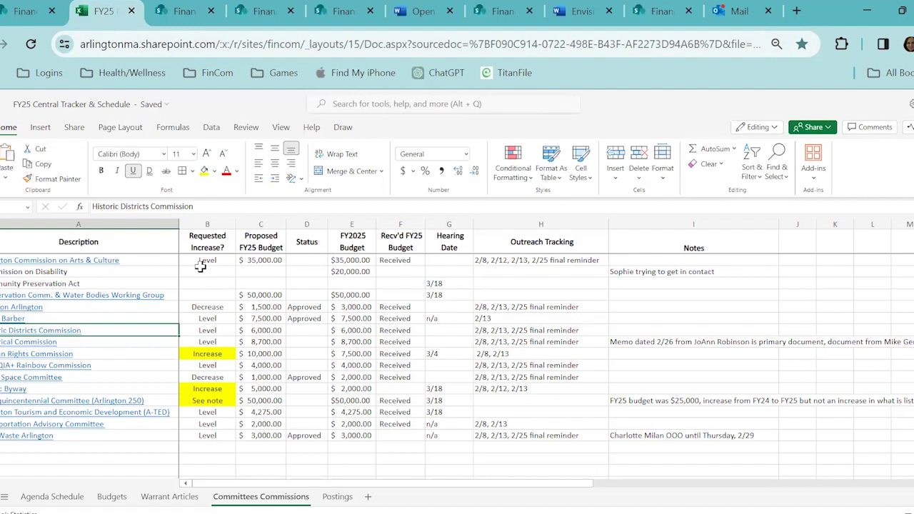
click(172, 12)
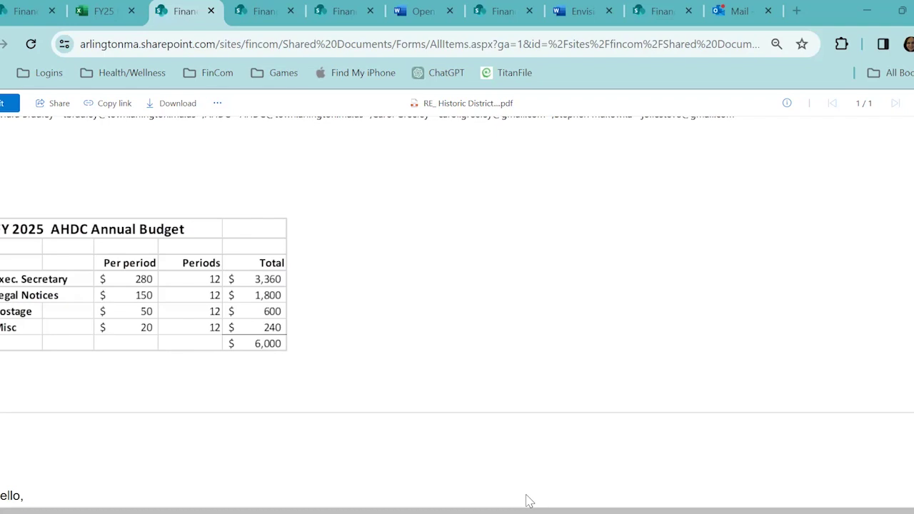
Open the Historical Commission's AHC FY25 Budget LTR to Finance Committee.pdf from the tracker's linked folder and review the summary of its request.
click(99, 11)
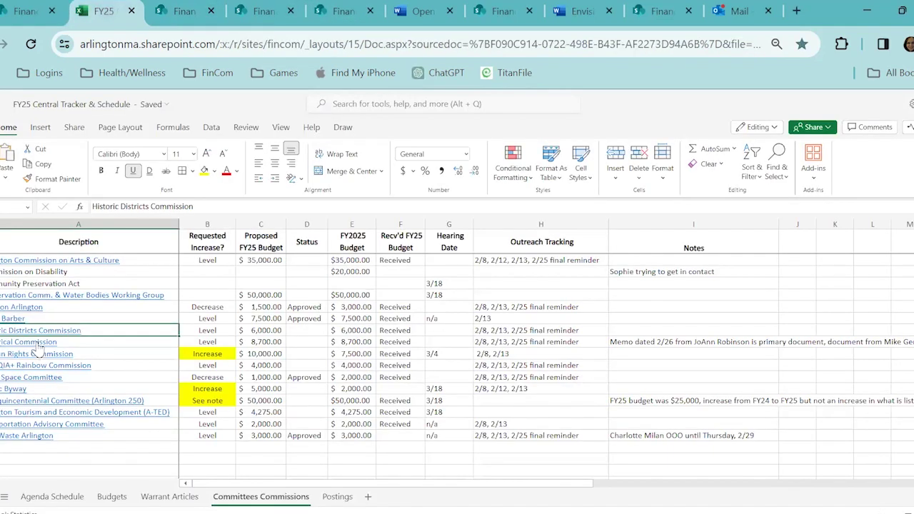
click(36, 348)
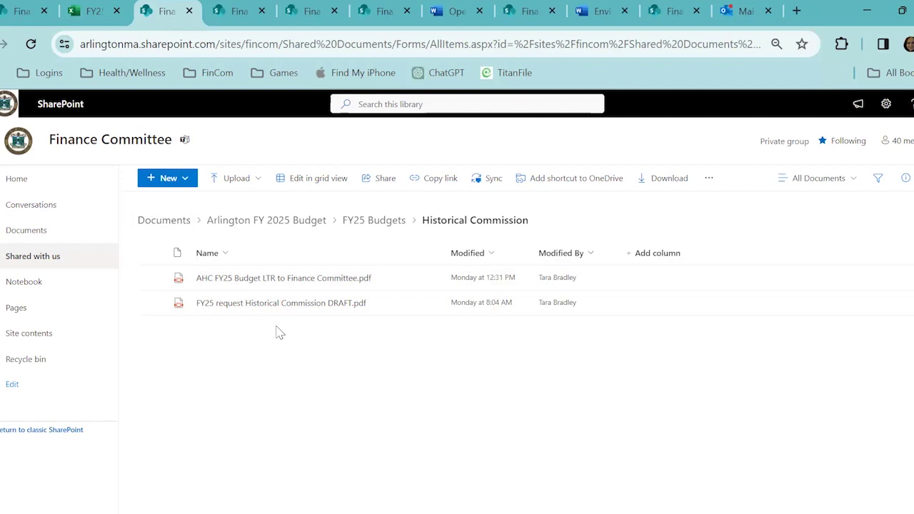
click(268, 280)
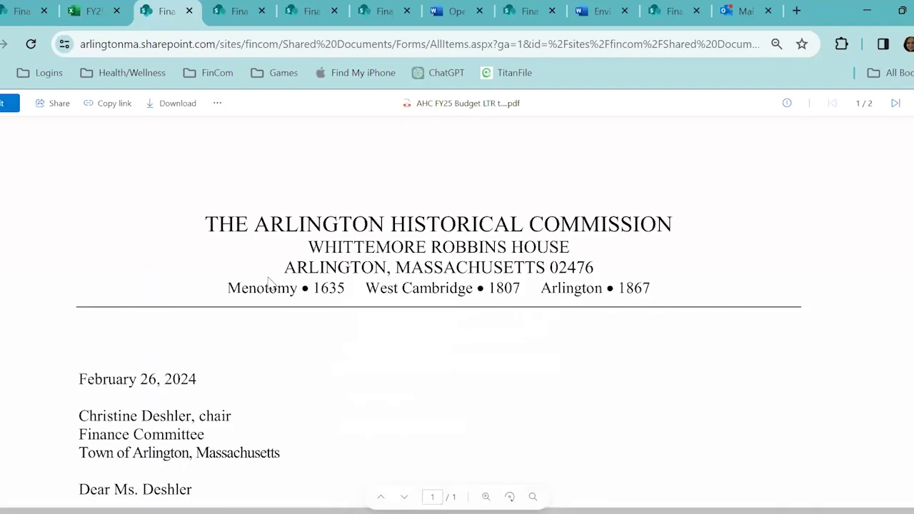
scroll(269, 280, down, 3)
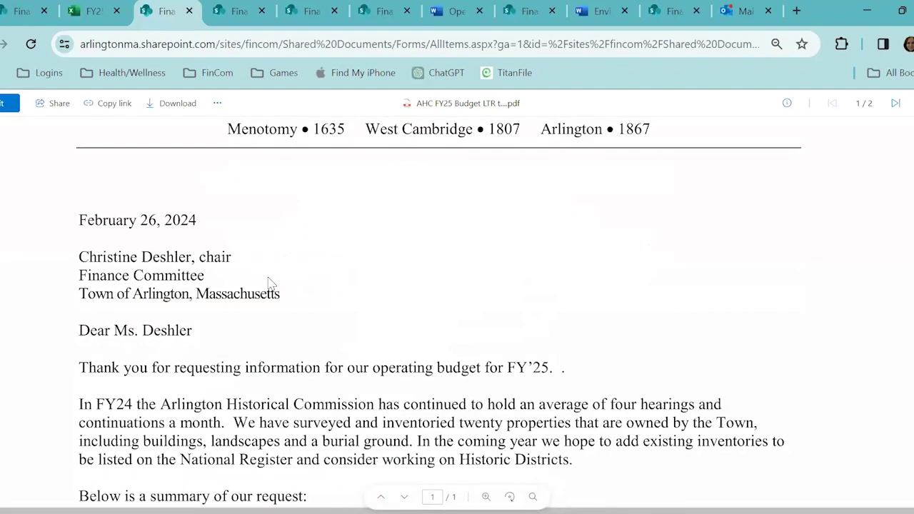
scroll(270, 283, down, 12)
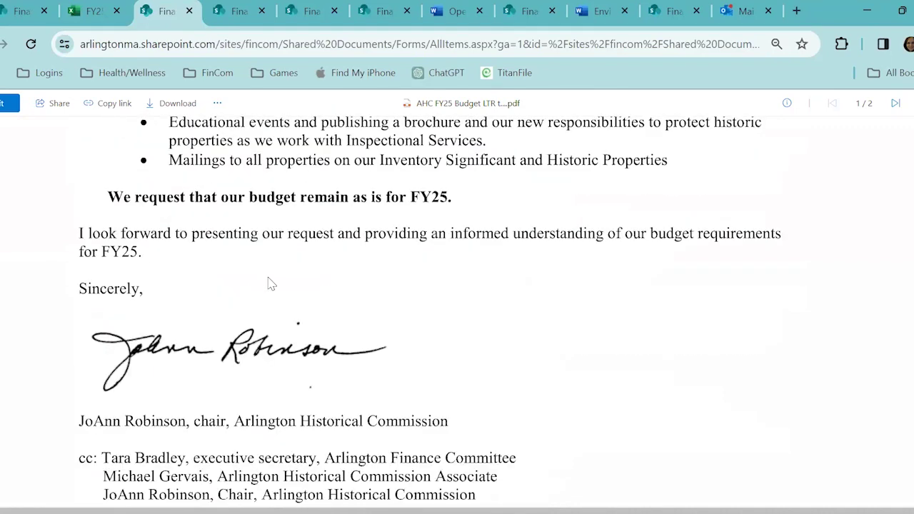
scroll(270, 283, up, 7)
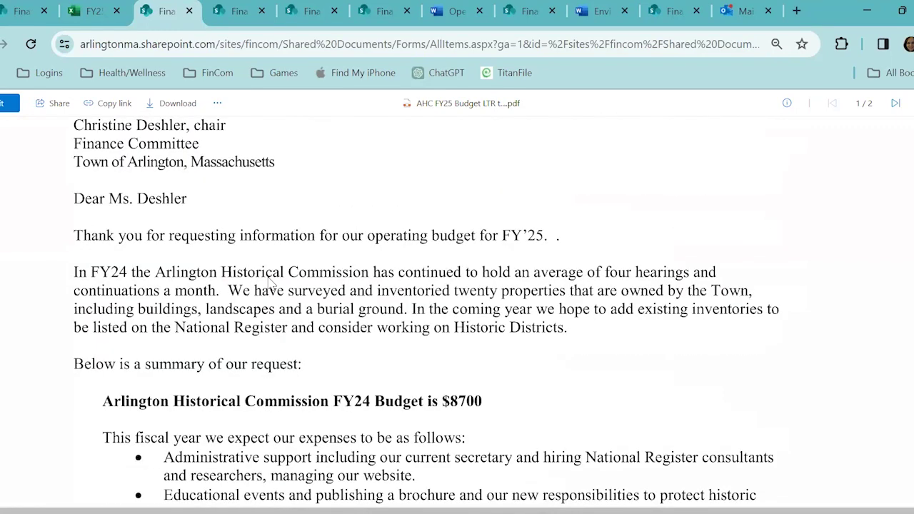
scroll(270, 283, down, 5)
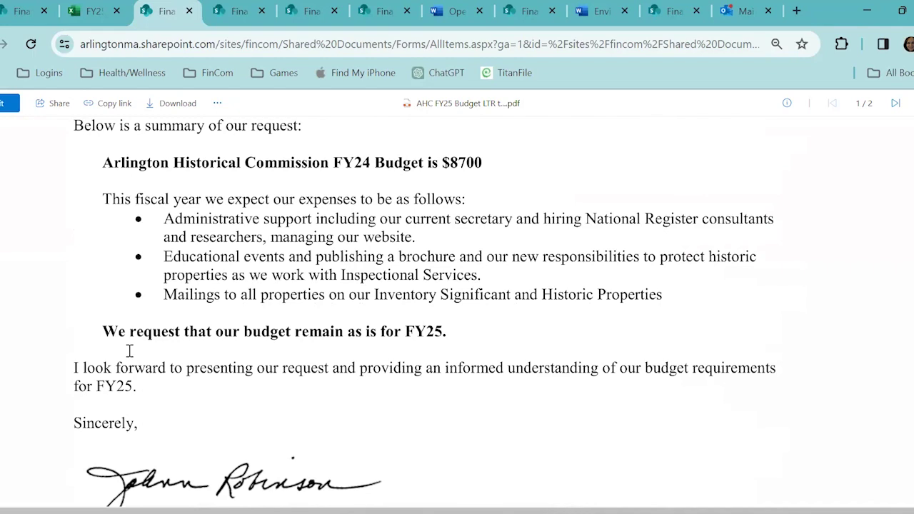
In the tracker, set the status of the Historical Commission and Historic Districts Commission rows to Approved.
click(81, 14)
key(Right)
key(Right)
key(Right)
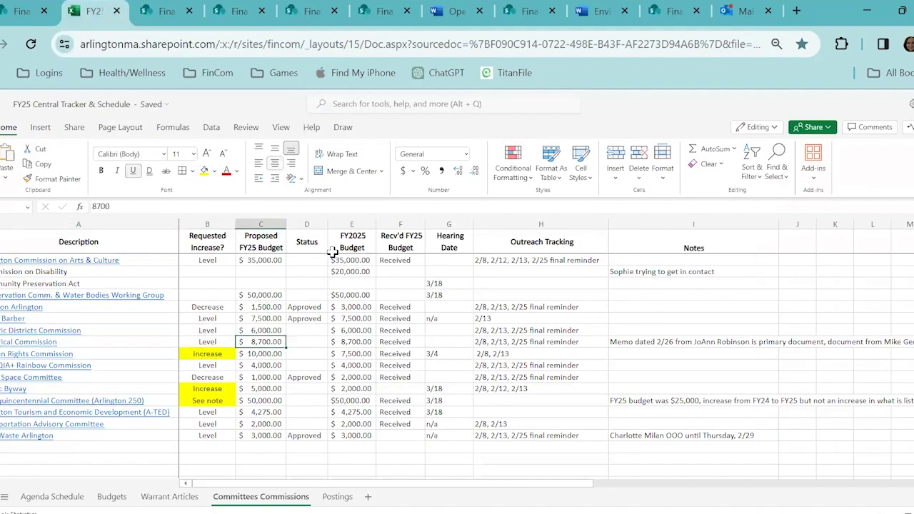
text(Approv)
key(Up)
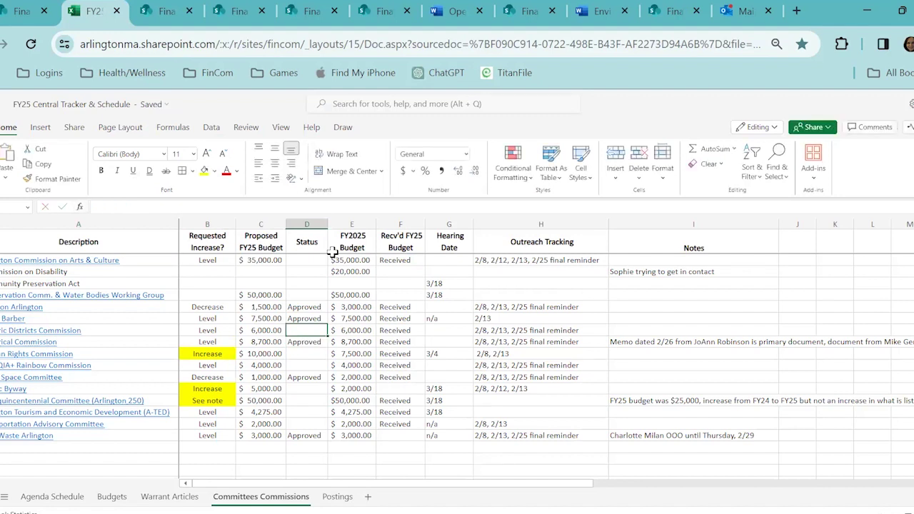
text(Approved)
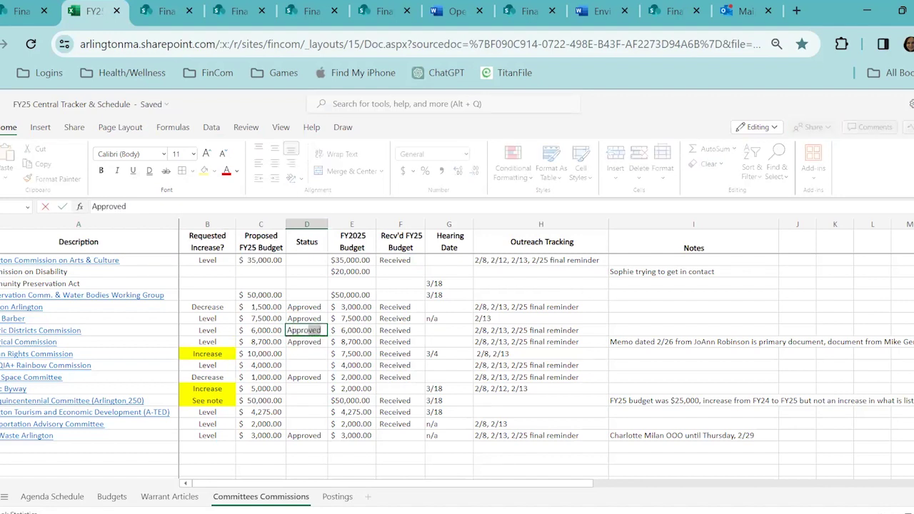
key(Return)
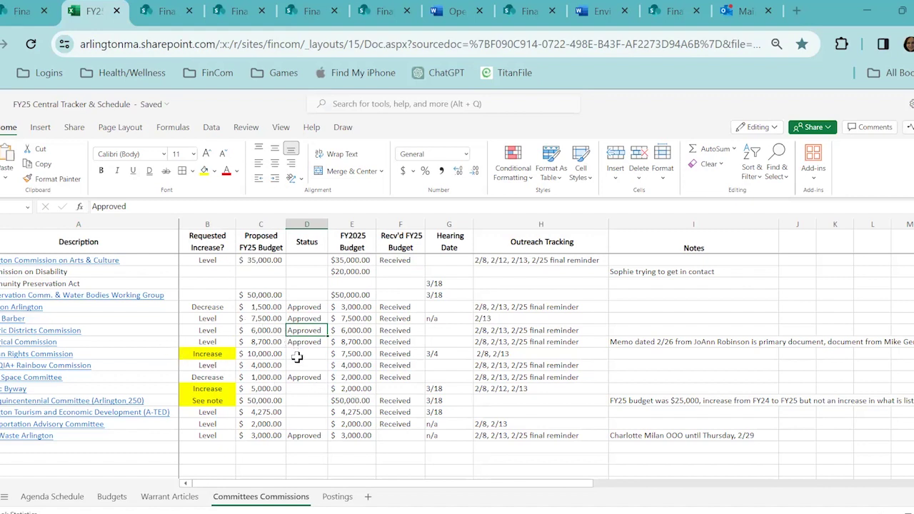
Open the LGBTQIA+Rainbow Commission Proposed FY25 Budget workbook from the tracker's linked folder and bring up the start of its budget table.
click(67, 366)
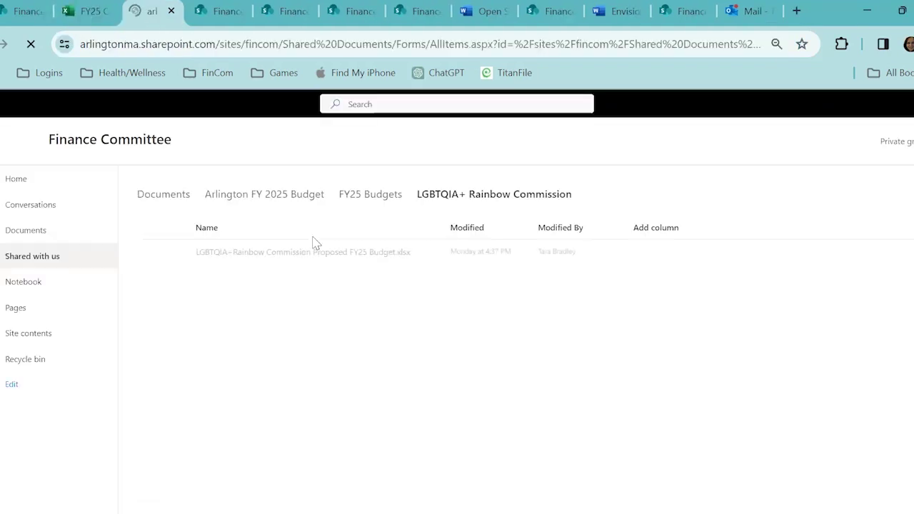
click(269, 278)
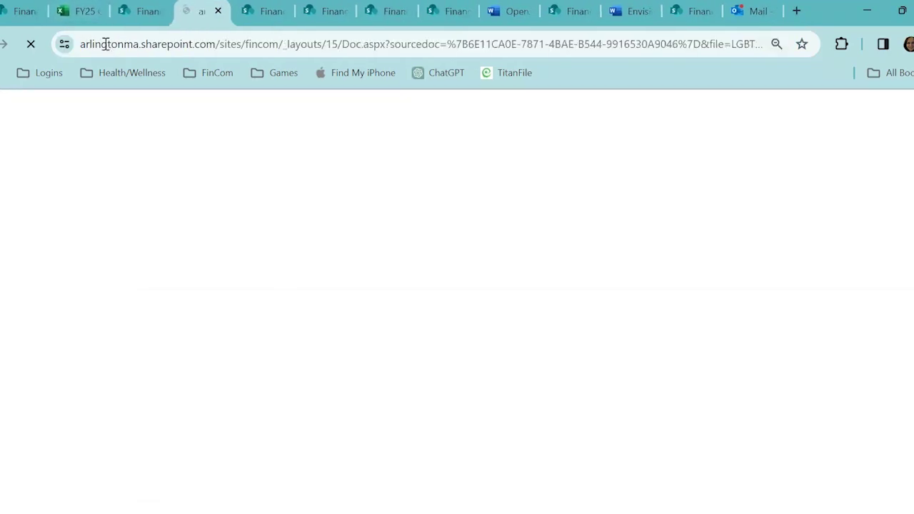
click(90, 16)
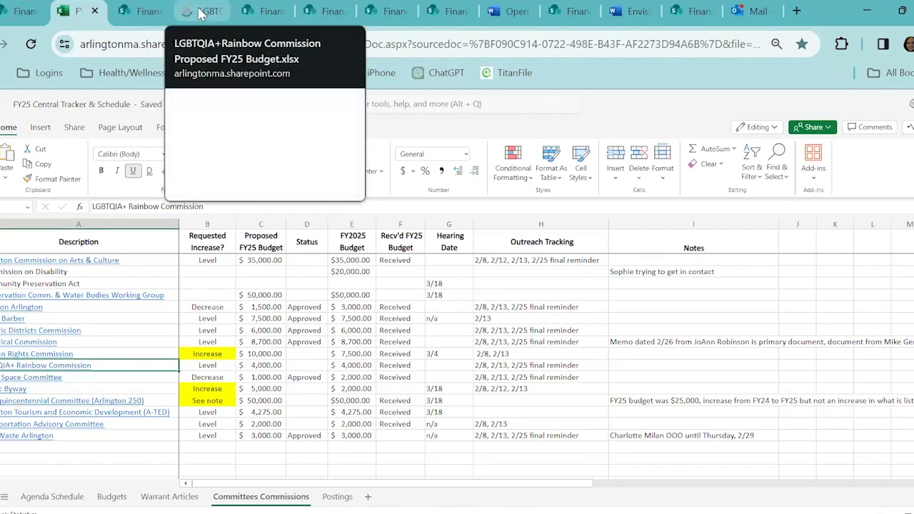
click(201, 16)
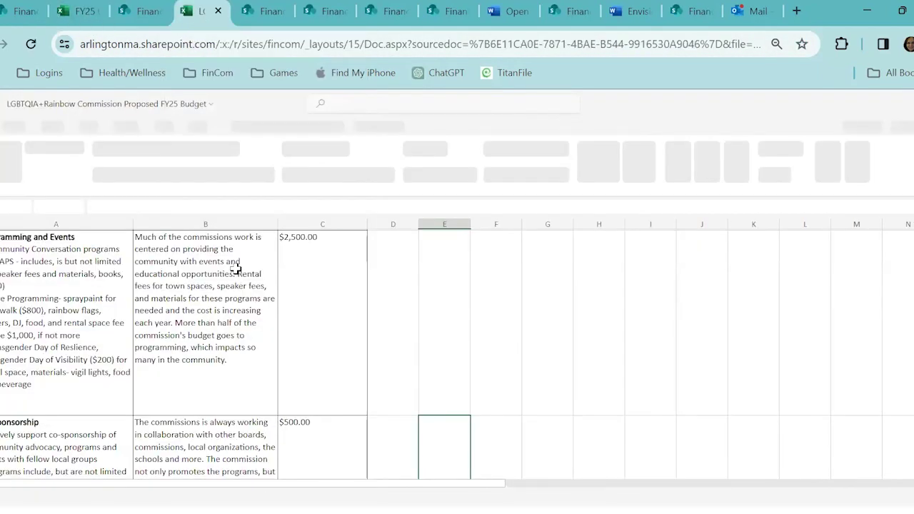
scroll(171, 304, up, 1)
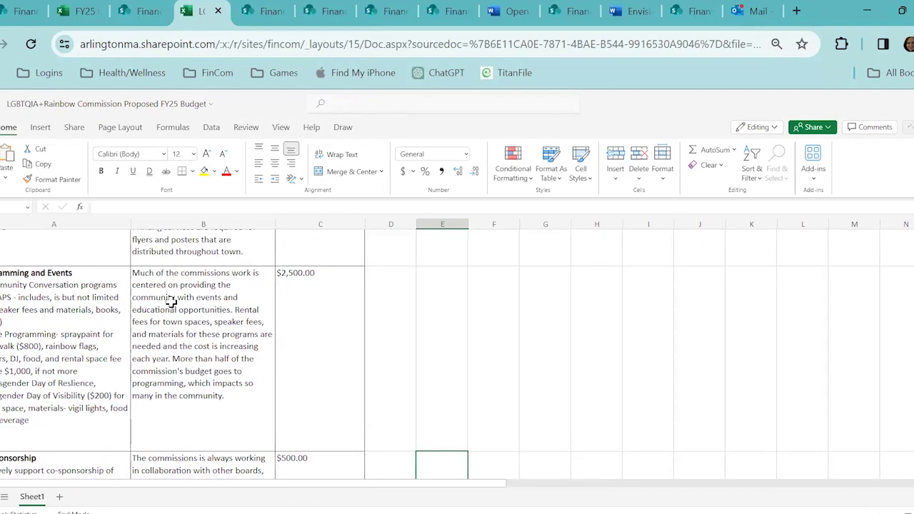
scroll(172, 307, up, 5)
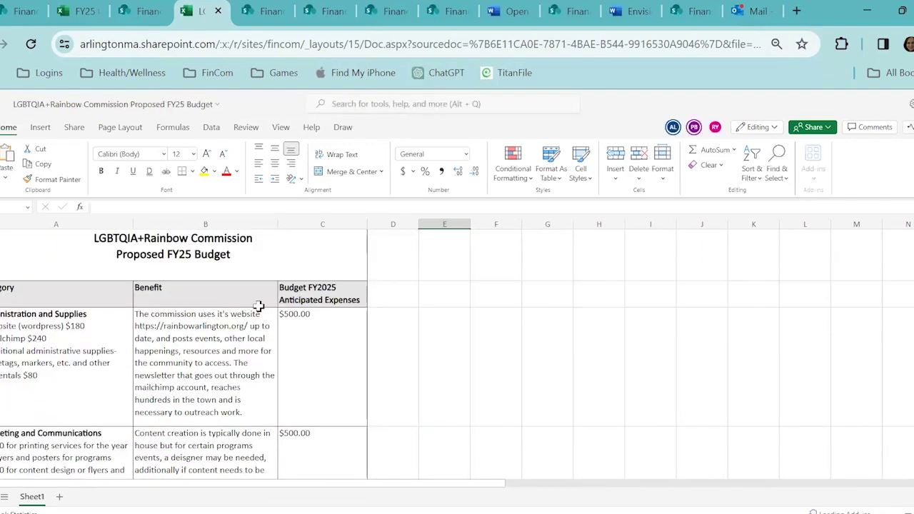
scroll(258, 306, up, 5)
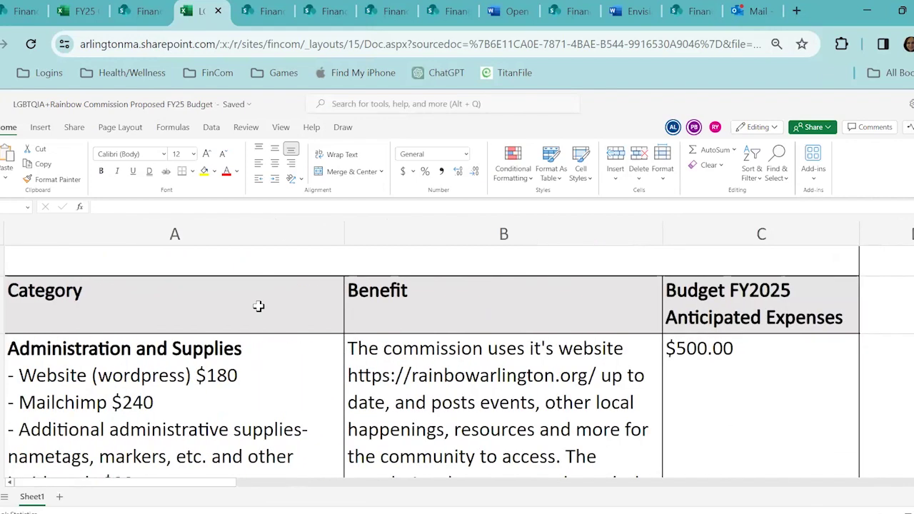
Examine the Rainbow Commission's budget categories, their benefits and anticipated FY2025 expenses, from Administration and Supplies to the total.
scroll(259, 306, down, 2)
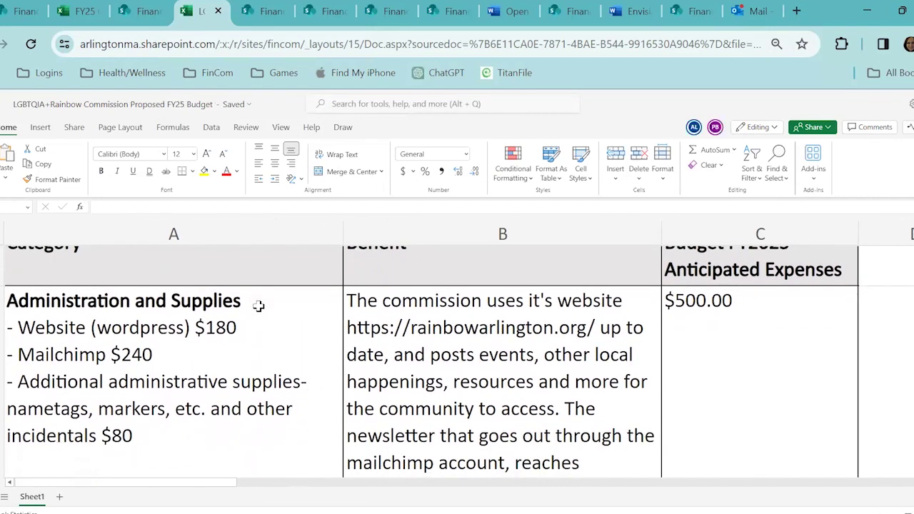
scroll(259, 306, down, 3)
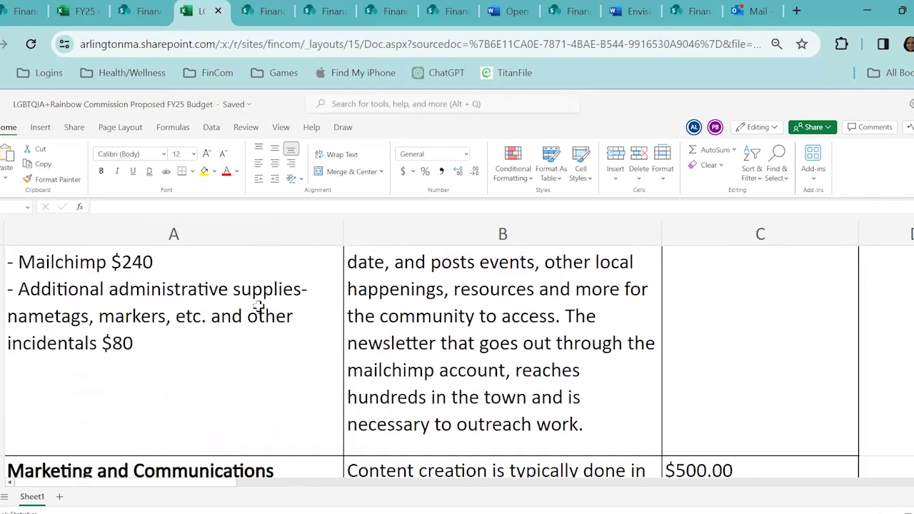
scroll(259, 306, up, 2)
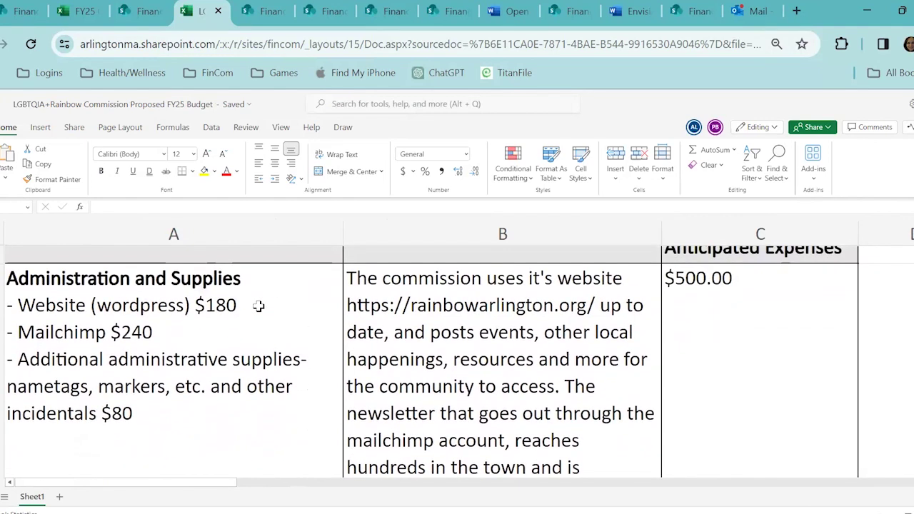
click(80, 15)
click(197, 11)
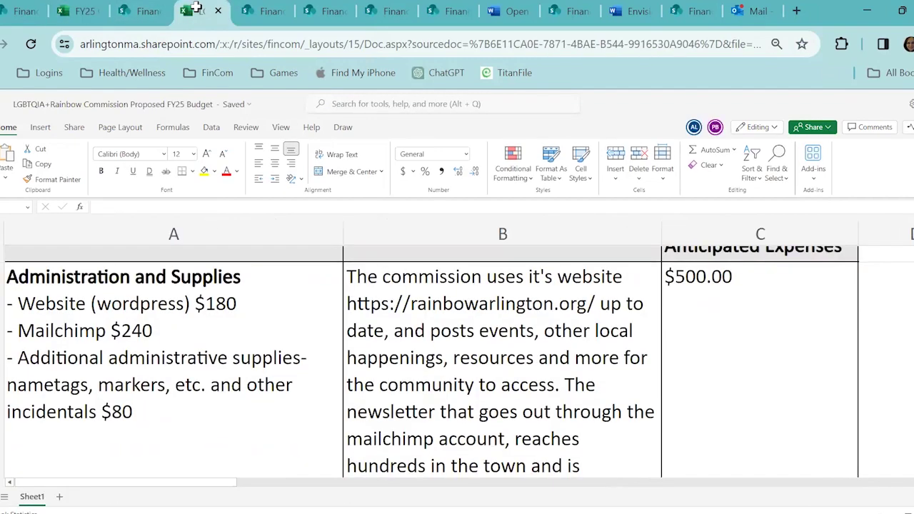
scroll(332, 381, down, 5)
scroll(332, 381, down, 8)
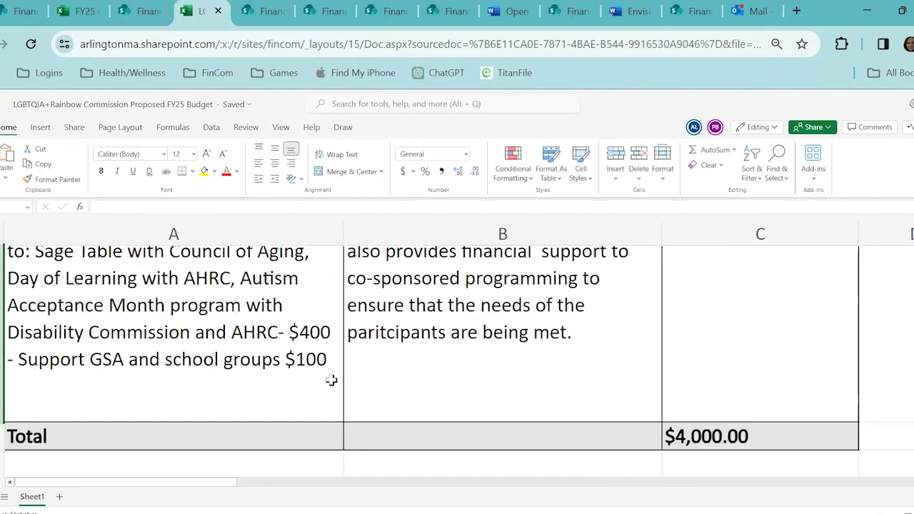
scroll(332, 380, up, 5)
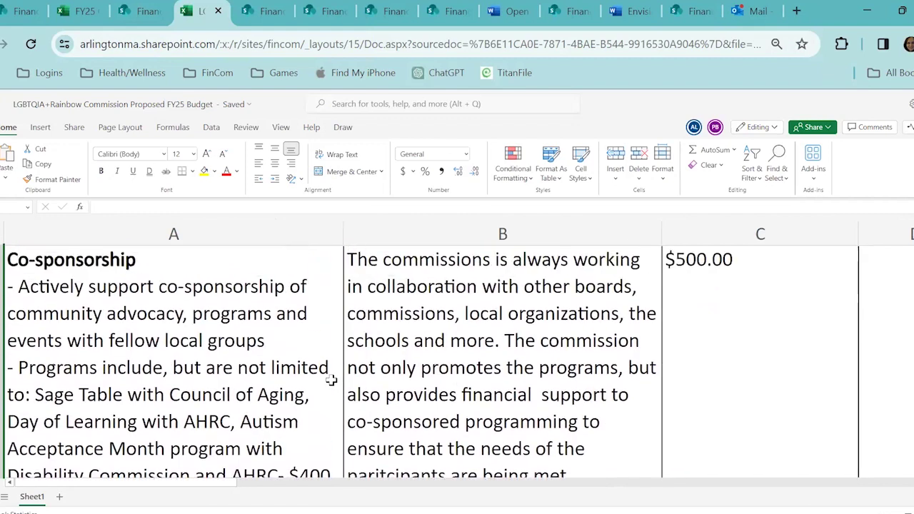
scroll(332, 381, up, 5)
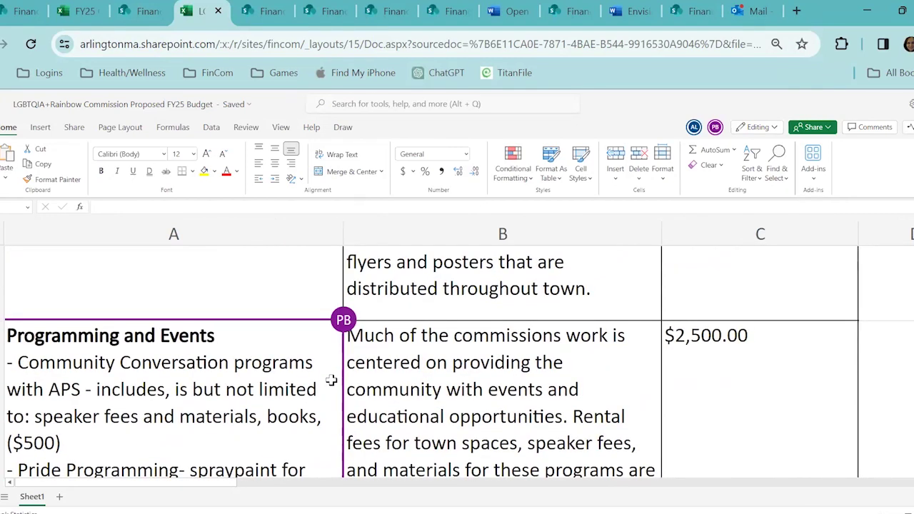
scroll(332, 381, up, 3)
scroll(332, 381, up, 5)
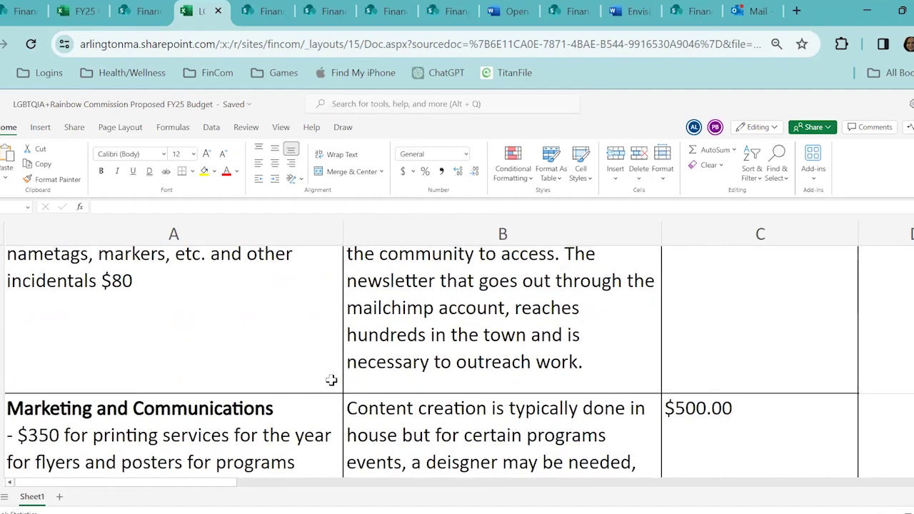
In the FY25 Central Tracker & Schedule, set the status of the LGBTQIA+ Rainbow Commission row to Approved.
scroll(331, 381, down, 1)
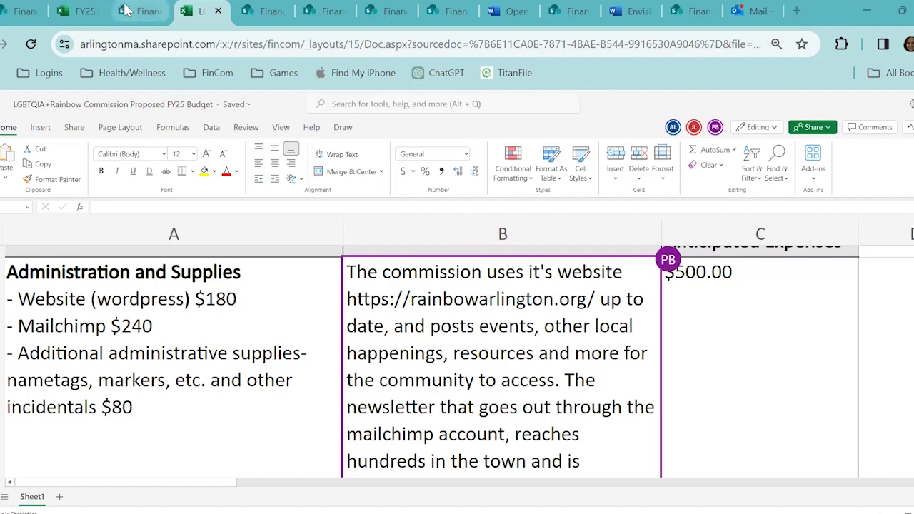
click(96, 11)
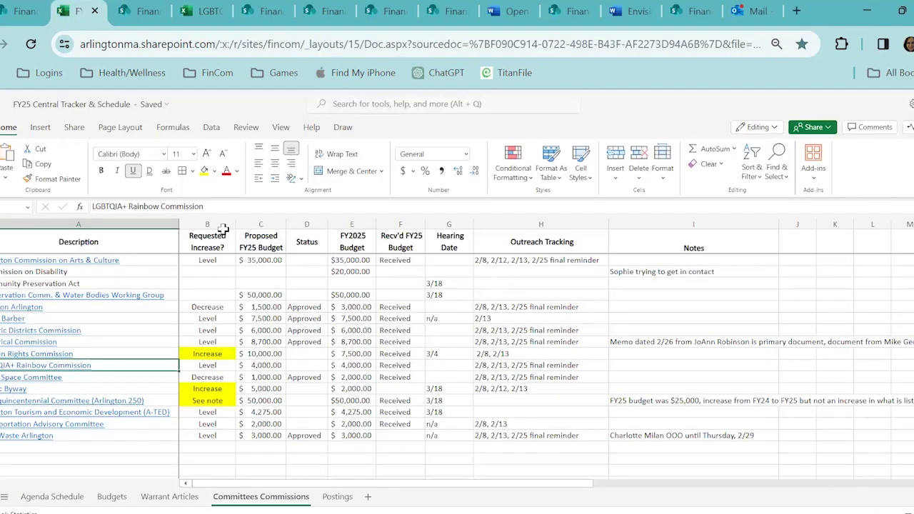
key(Right)
key(Right)
text(Approve)
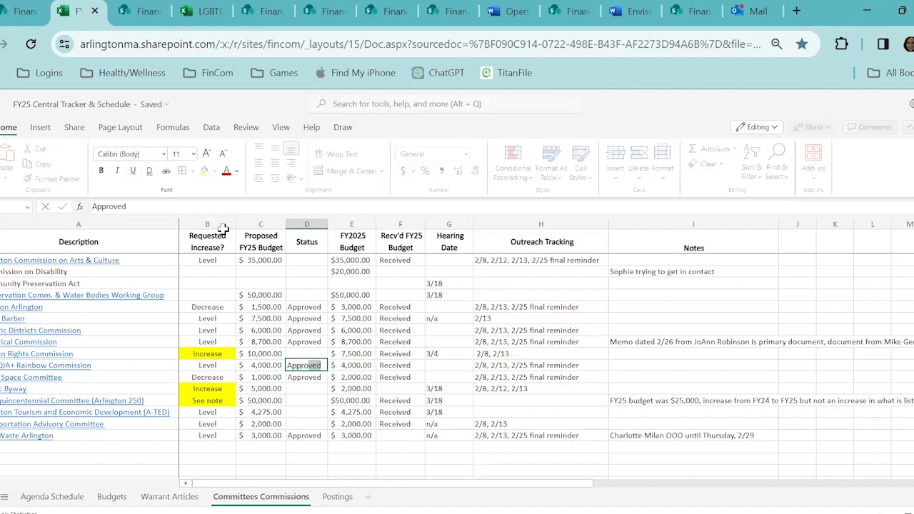
key(Return)
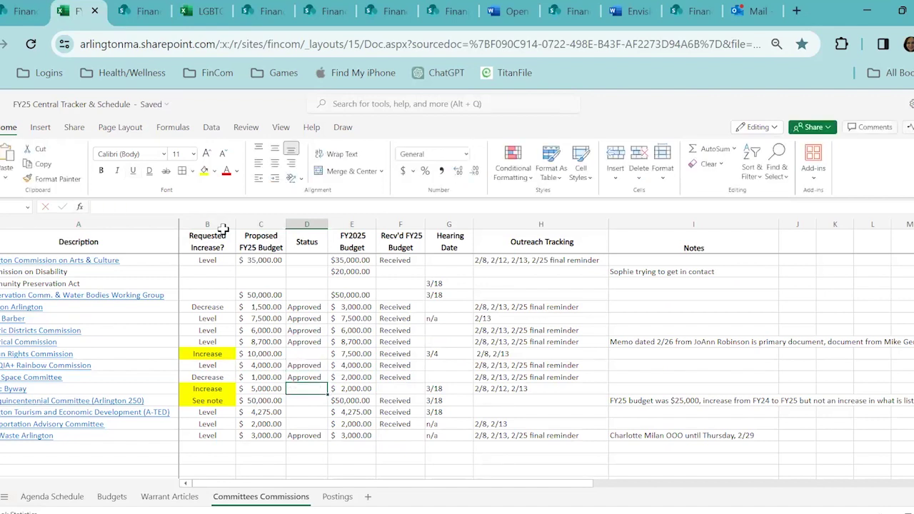
Check the status cells of the remaining committees in the tracker, from Scenic Byway down to the Transportation Advisory Committee.
key(Down)
key(Down)
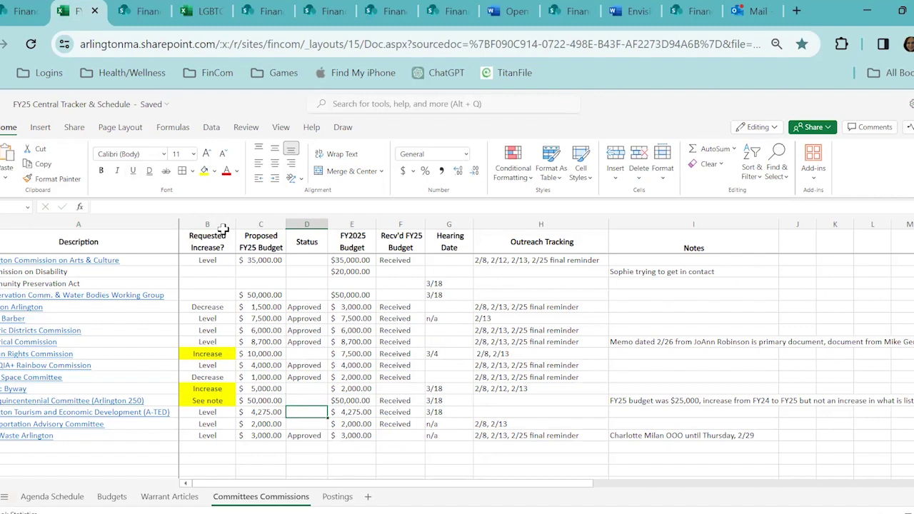
key(Up)
key(Down)
key(Down)
key(Up)
key(Up)
key(Down)
key(Down)
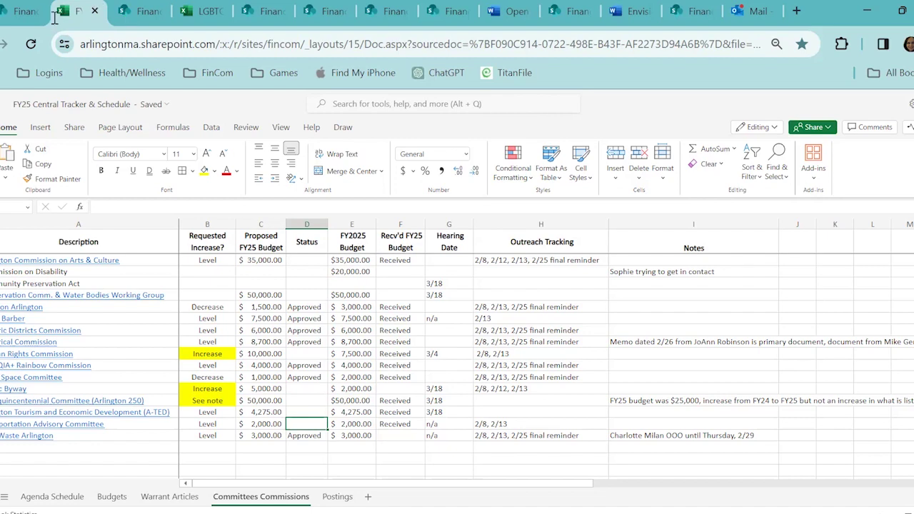
Open the 2024-02-21 TAC FY25 Budget Proposal from the Transportation Advisory Committee's linked folder and review its full budget table.
click(16, 434)
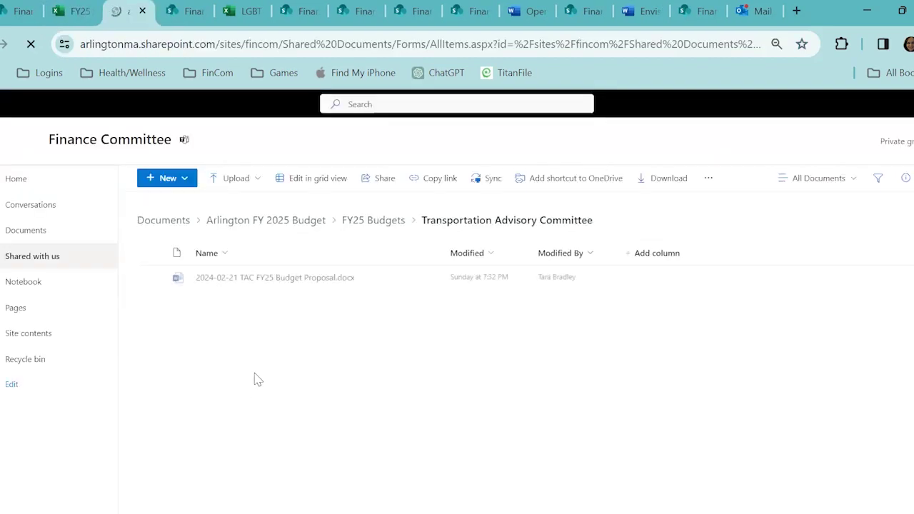
click(261, 279)
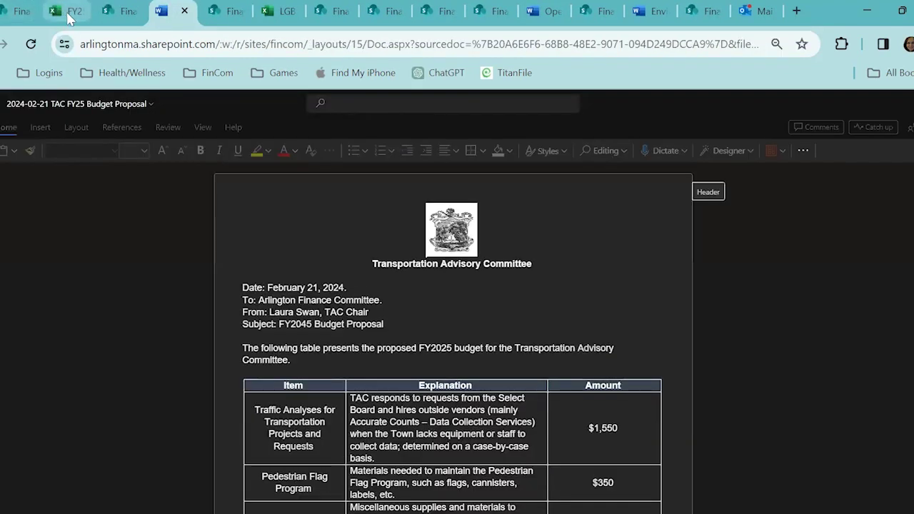
click(69, 18)
click(174, 19)
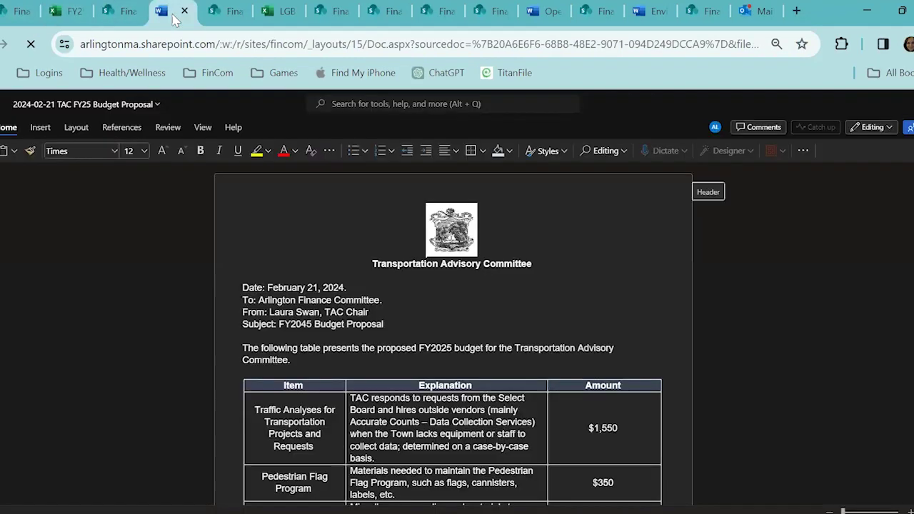
scroll(371, 404, down, 2)
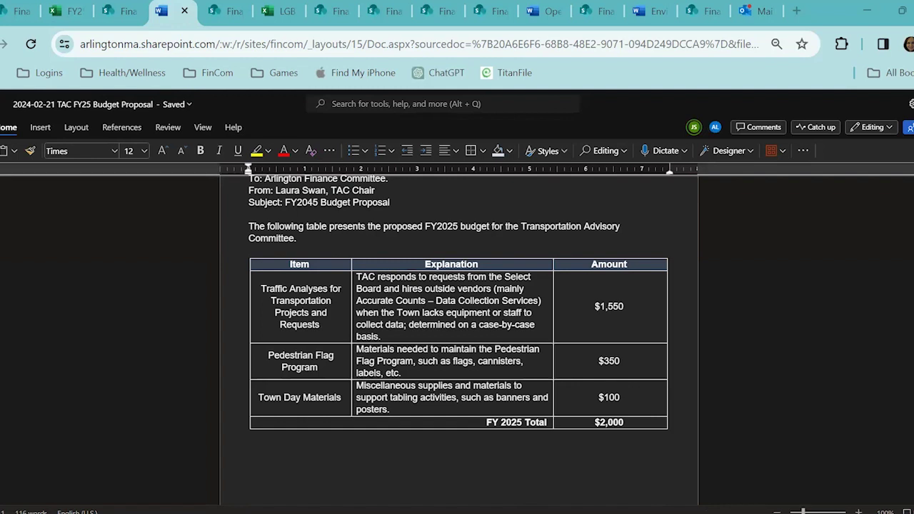
In the tracker, set the Transportation Advisory Committee's status to Approved and highlight the status cell of the last listed row in yellow.
click(56, 13)
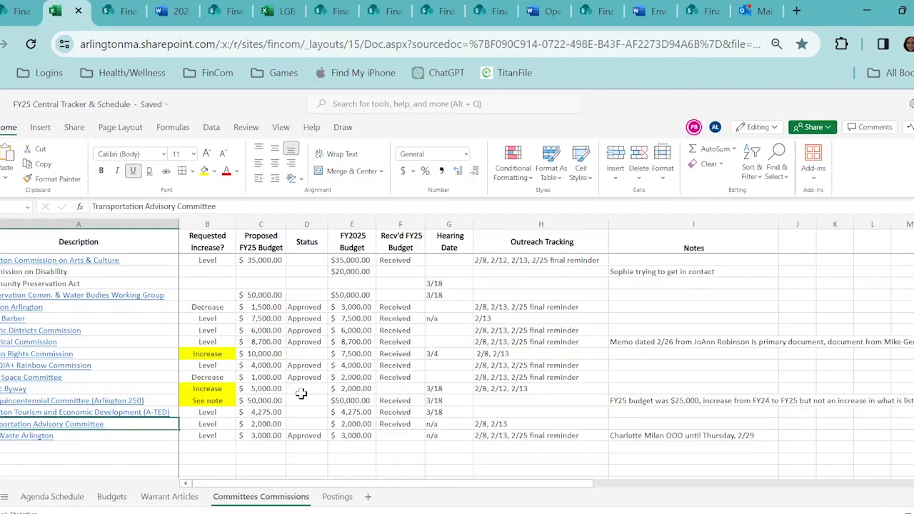
key(Right)
key(Right)
text(A)
key(Return)
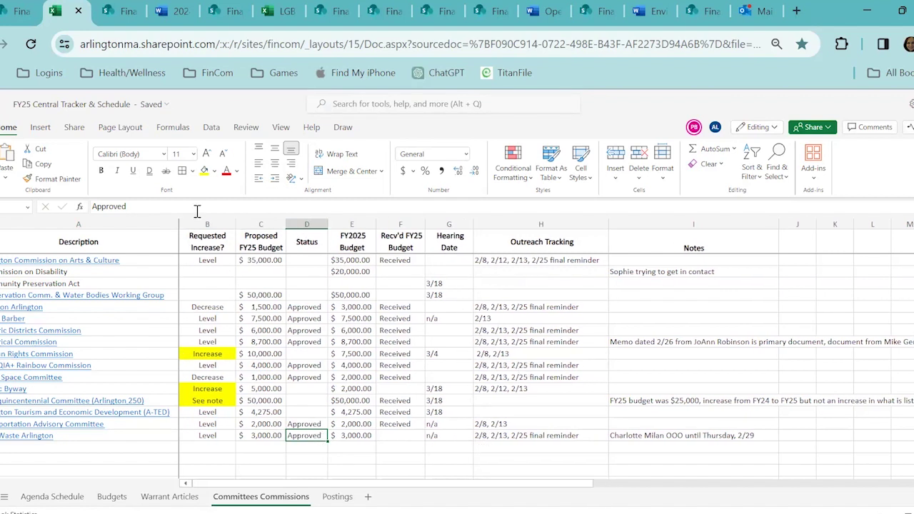
click(204, 173)
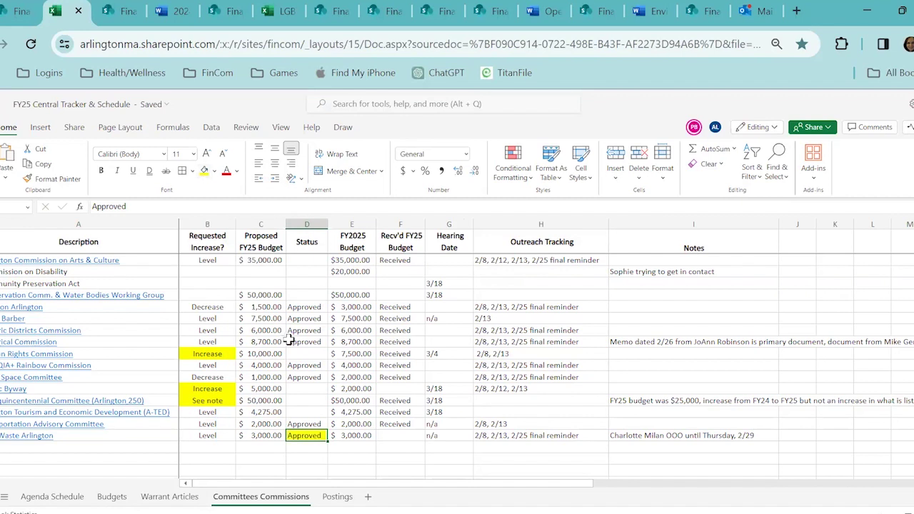
Open ACAC FY25 Budget.pdf from the Commission on Arts & Culture's linked folder and review its previously raised funds and revenue.
click(303, 260)
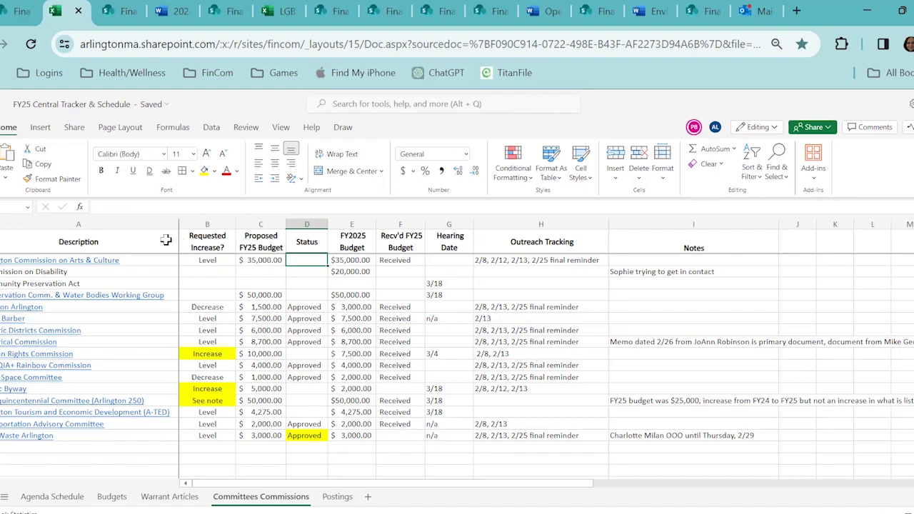
click(112, 262)
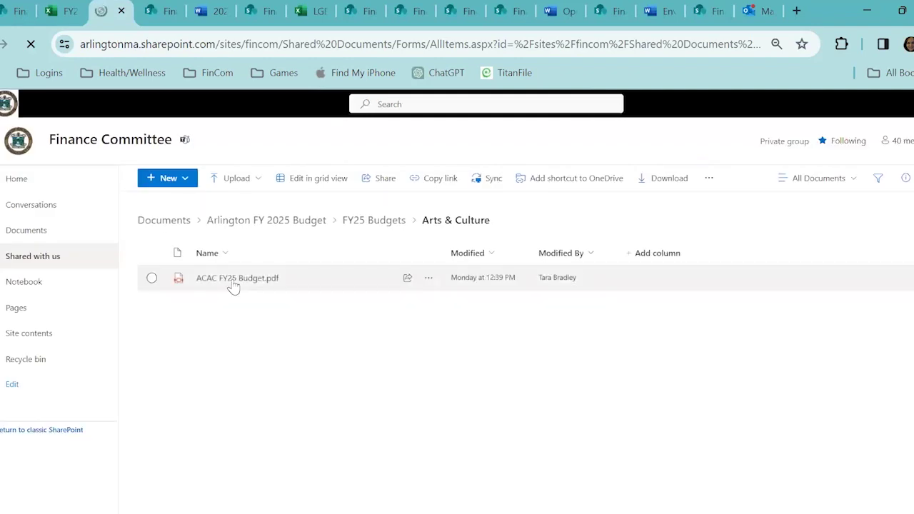
click(234, 281)
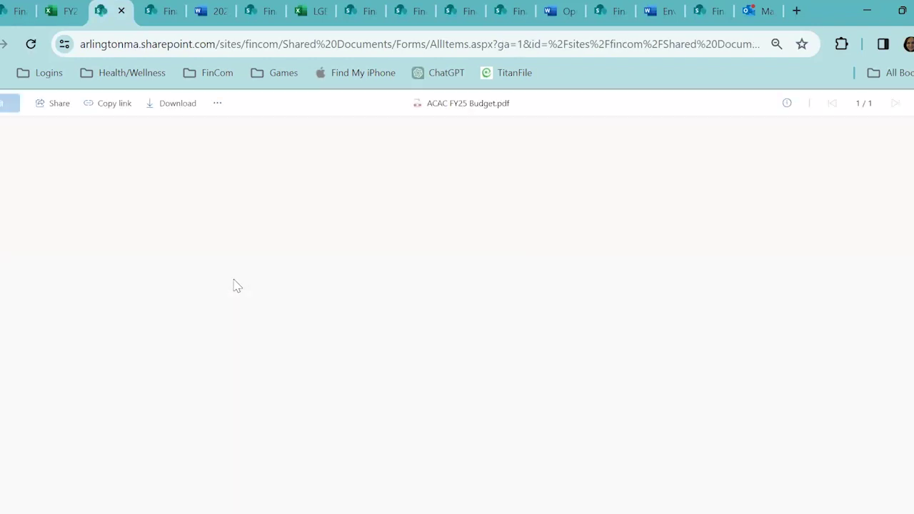
scroll(326, 329, down, 2)
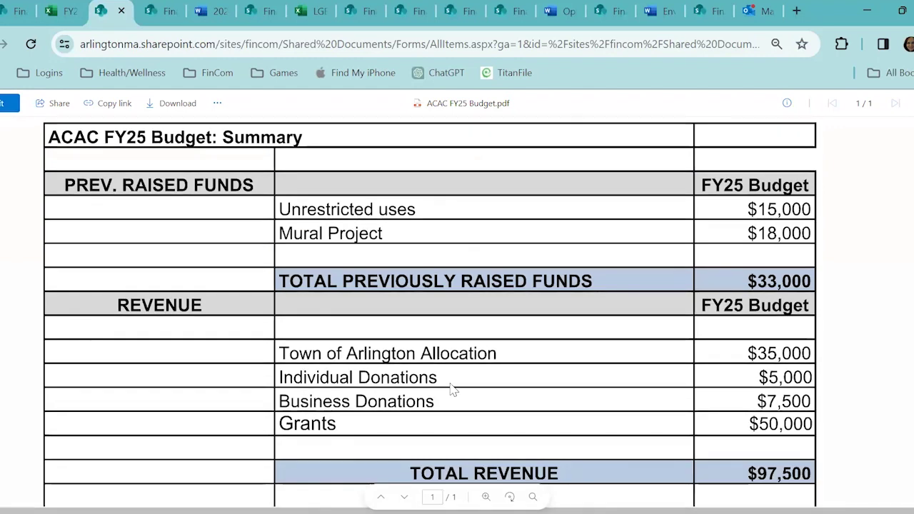
scroll(450, 389, down, 3)
scroll(450, 389, up, 2)
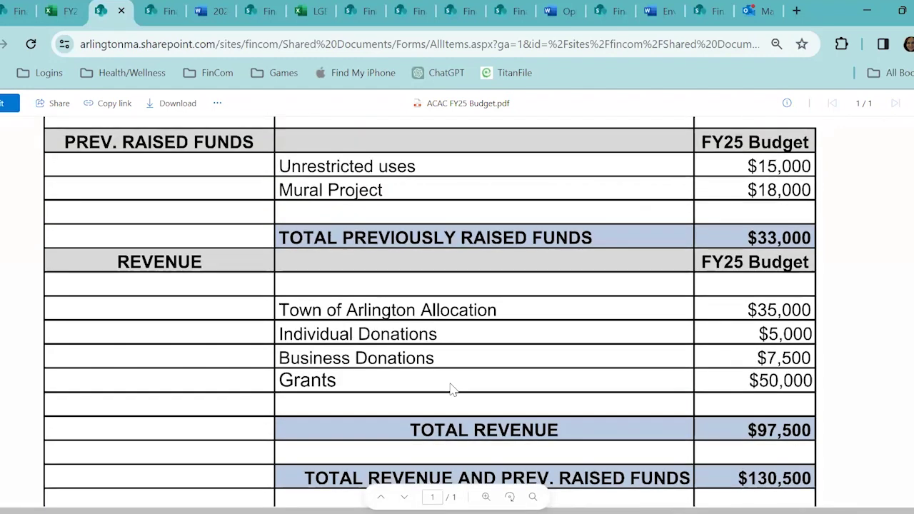
scroll(452, 389, down, 1)
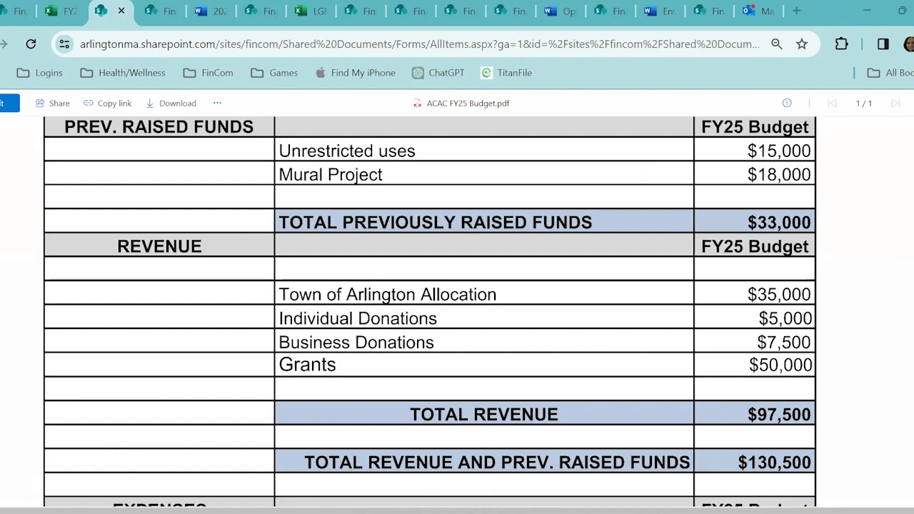
Examine the expenses section of the Arts & Culture budget, from Programs through Website and Marketing to Fundraising.
scroll(327, 431, down, 2)
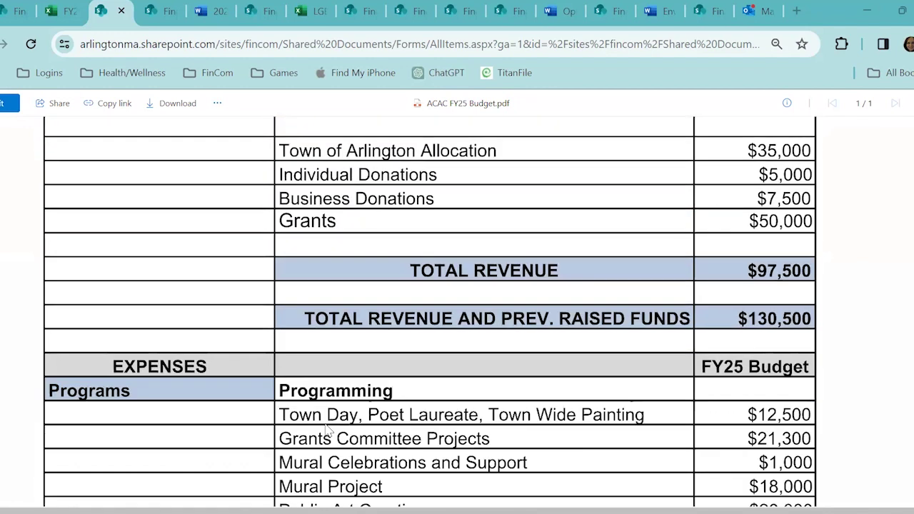
scroll(328, 429, down, 1)
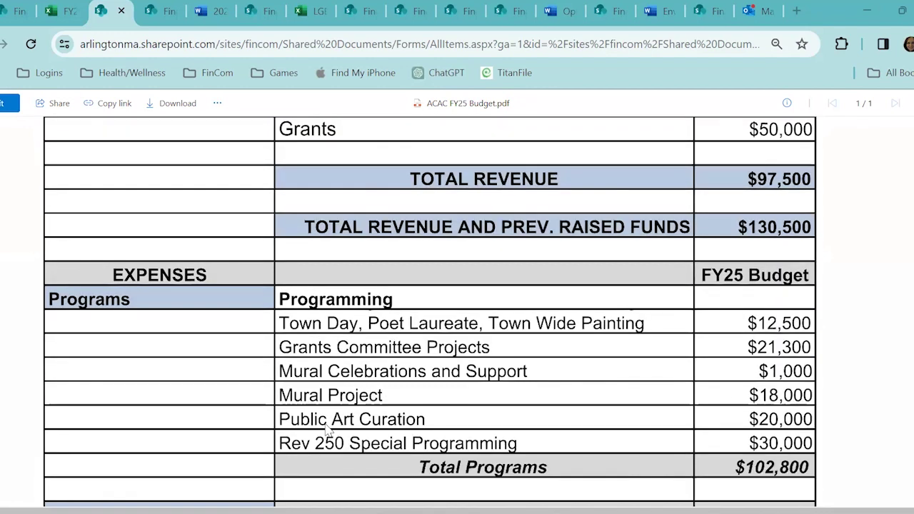
scroll(327, 427, down, 1)
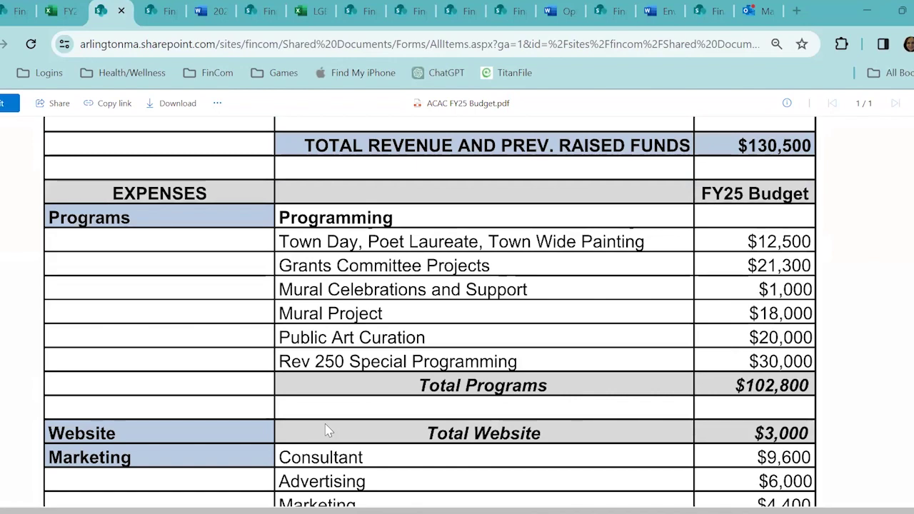
scroll(328, 429, down, 1)
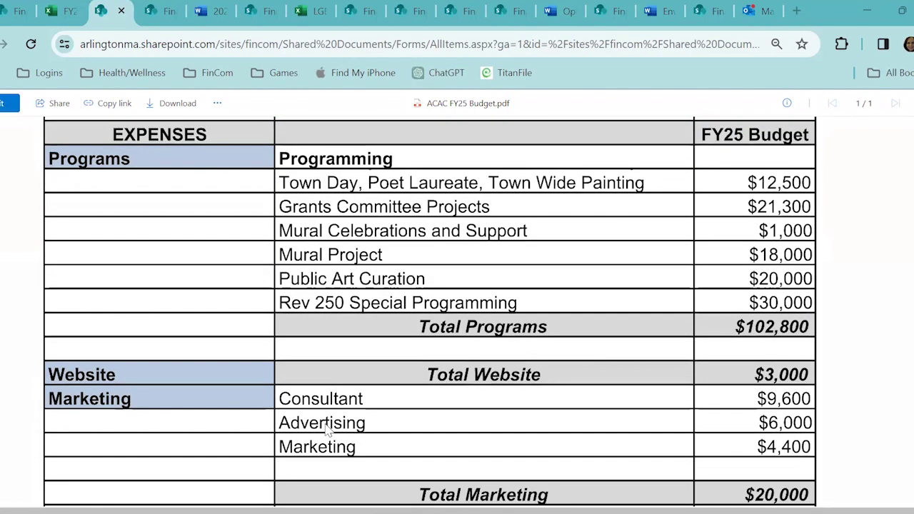
scroll(328, 429, down, 1)
scroll(328, 429, up, 2)
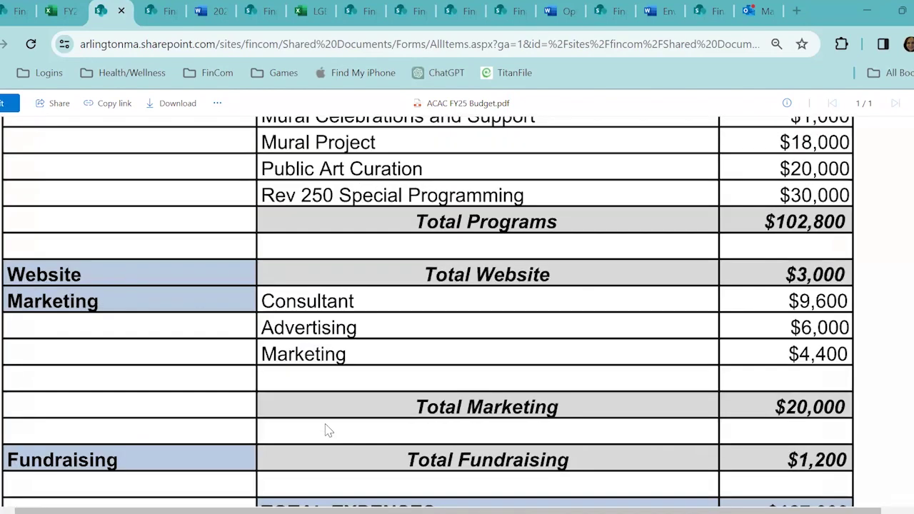
scroll(328, 429, left, 2)
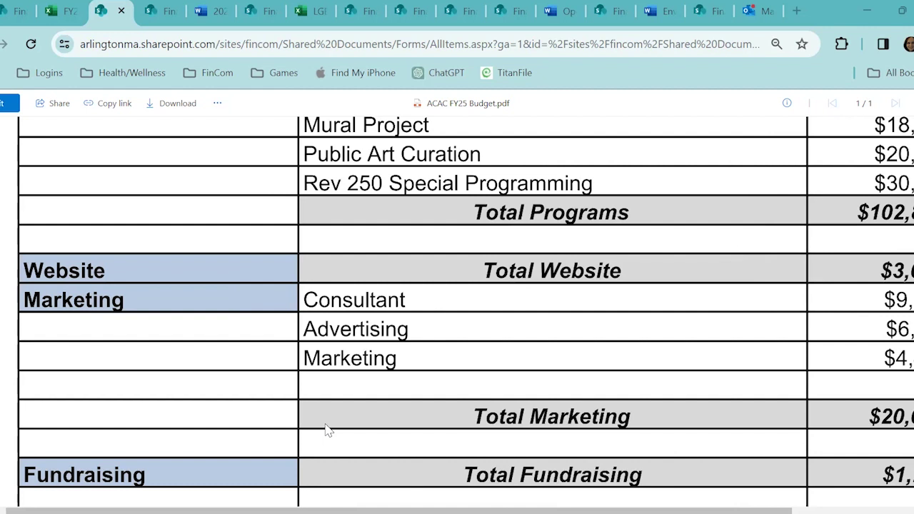
In the tracker, set the status of the Commission on Arts & Culture row to Approved.
click(65, 18)
click(303, 261)
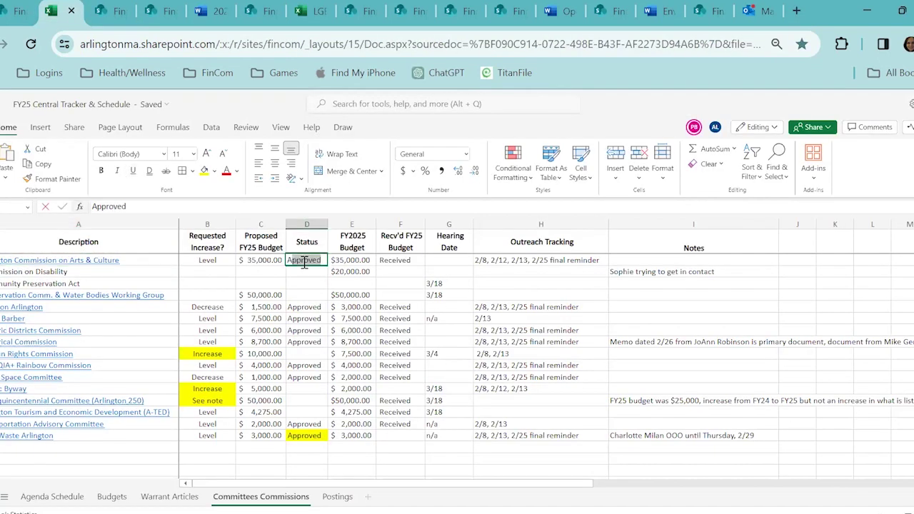
key(Down)
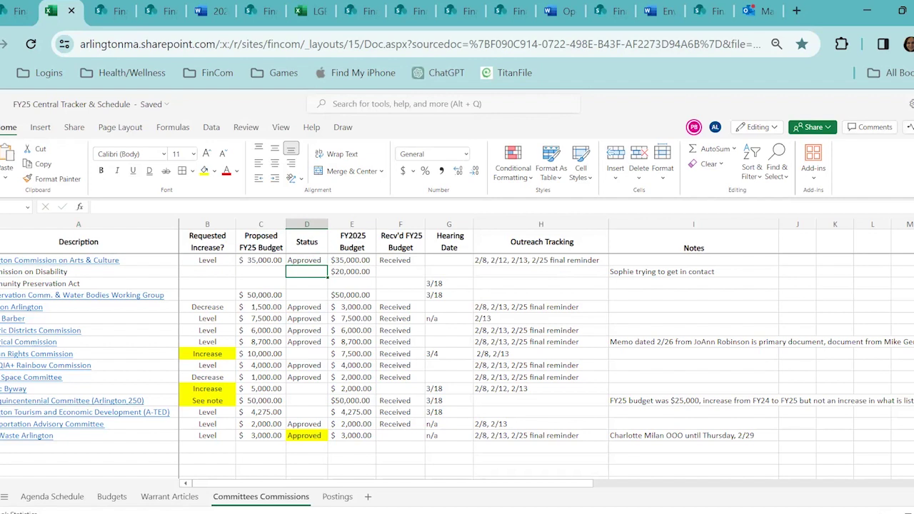
Go through the tracker's status column from the Community Preservation Act row down to the Human Rights Commission to check what is still open.
click(307, 283)
click(306, 295)
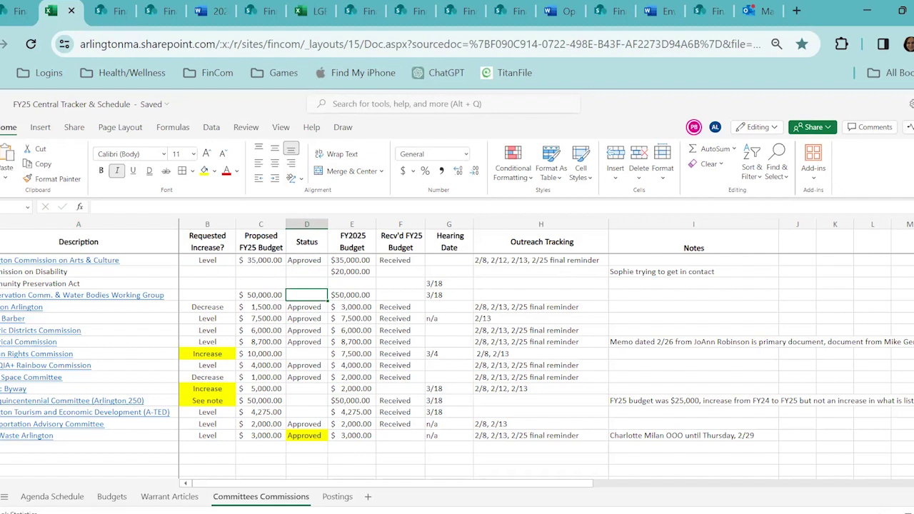
key(Down)
key(Down)
key(Down)
key(Down)
key(Down)
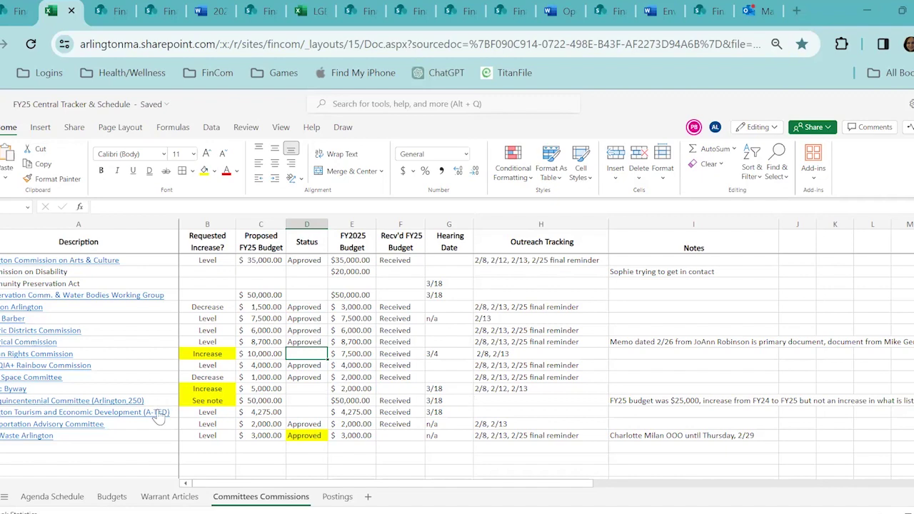
Examine the Agenda Schedule sheet's upcoming March meetings, starting with the 3/4/2024 agenda items and their visitors and presenters.
click(52, 497)
click(76, 382)
scroll(76, 380, up, 2)
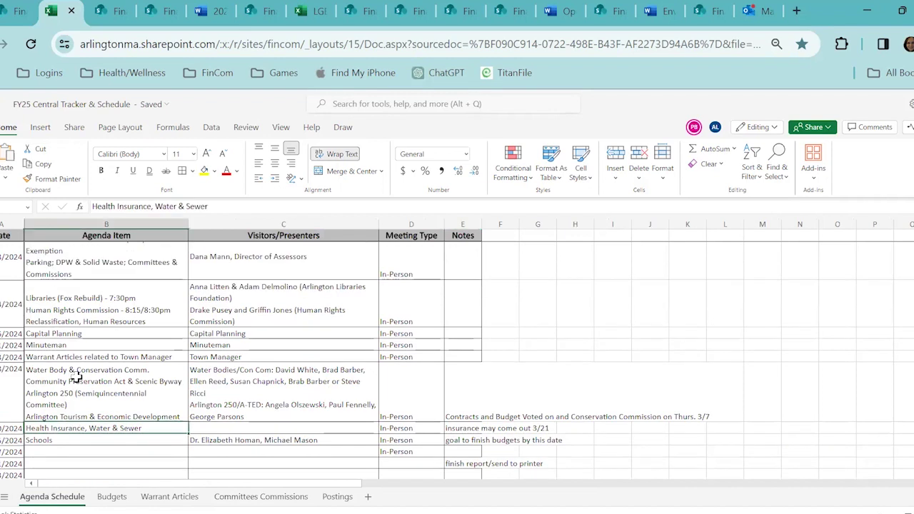
click(132, 312)
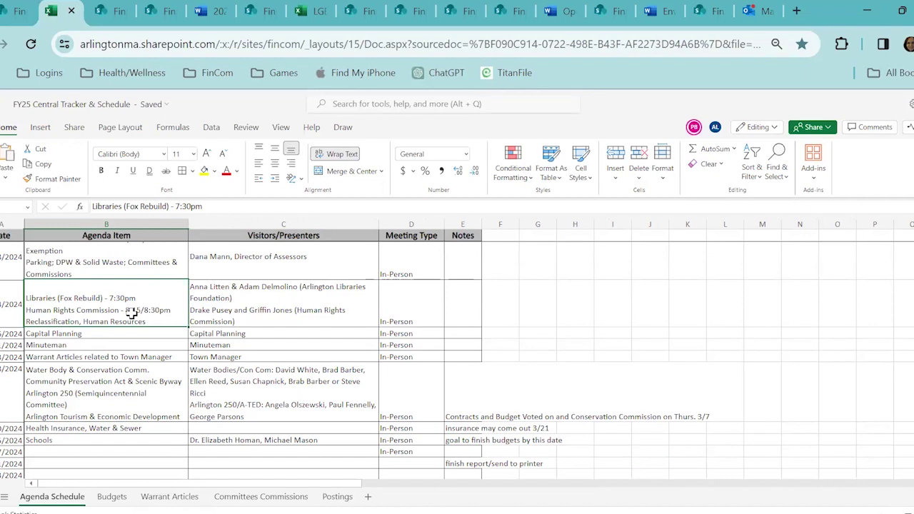
scroll(132, 314, up, 5)
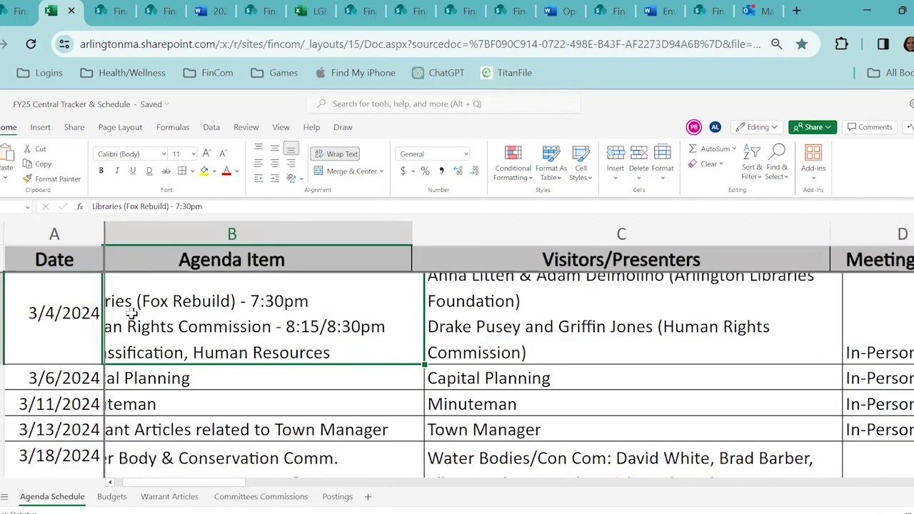
scroll(132, 315, down, 4)
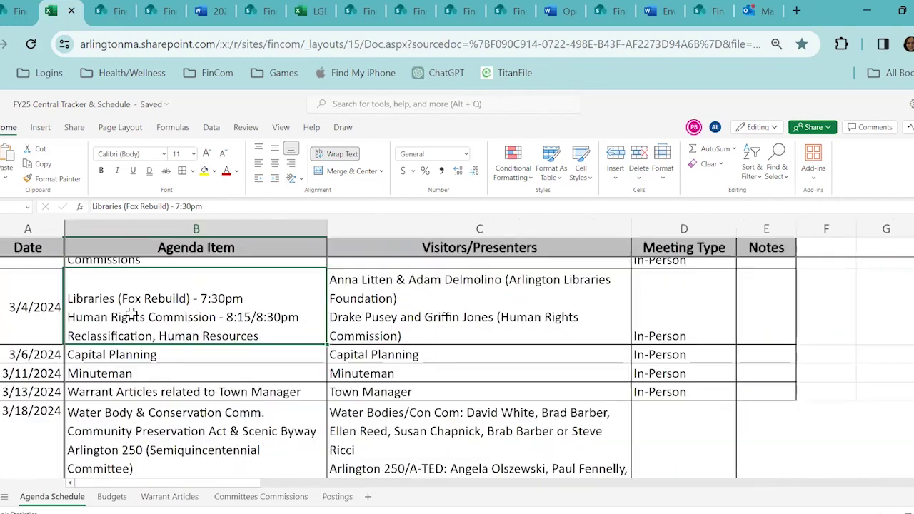
scroll(133, 315, down, 2)
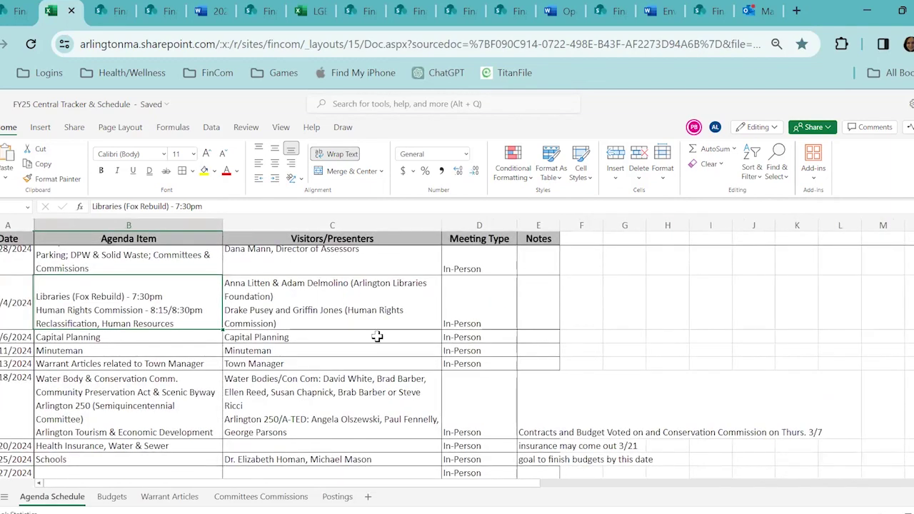
scroll(377, 336, up, 5)
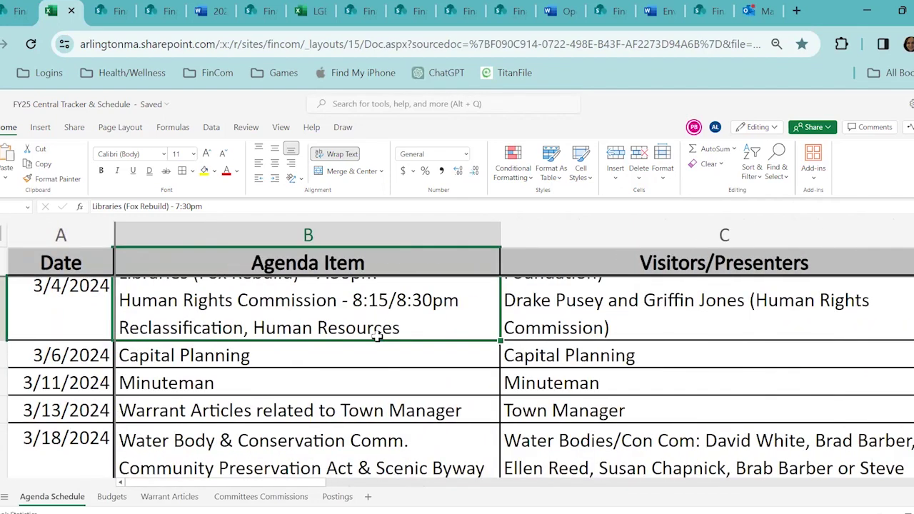
Add "Solid Waste" as a new last line in the agenda item cell of the 3/4/2024 meeting.
scroll(377, 336, up, 1)
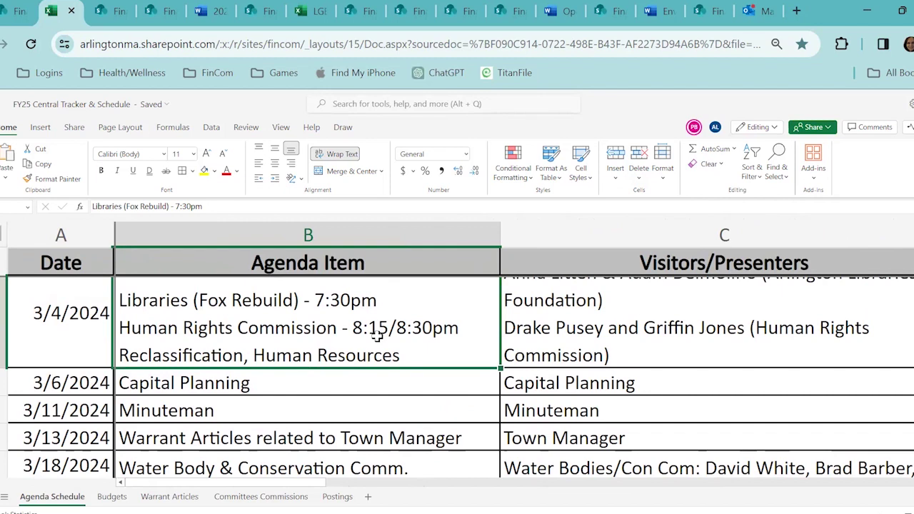
double_click(416, 357)
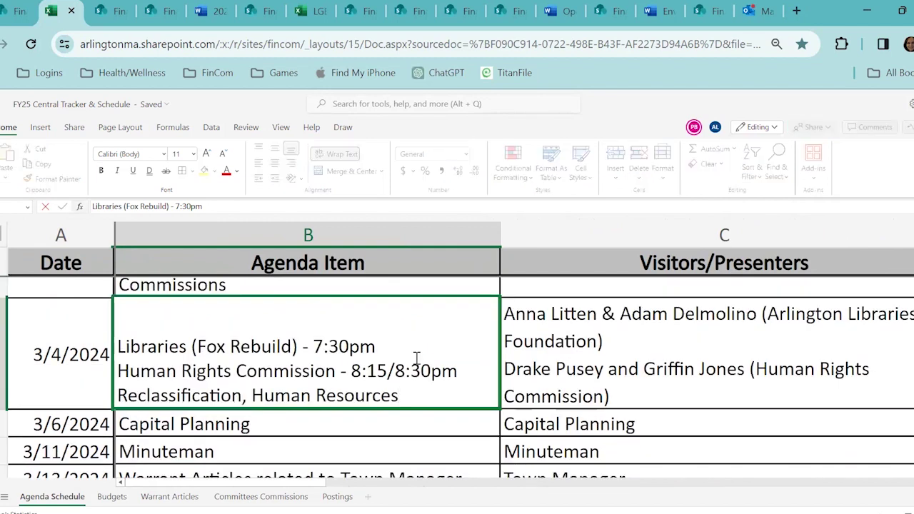
key(alt+Return)
text(W)
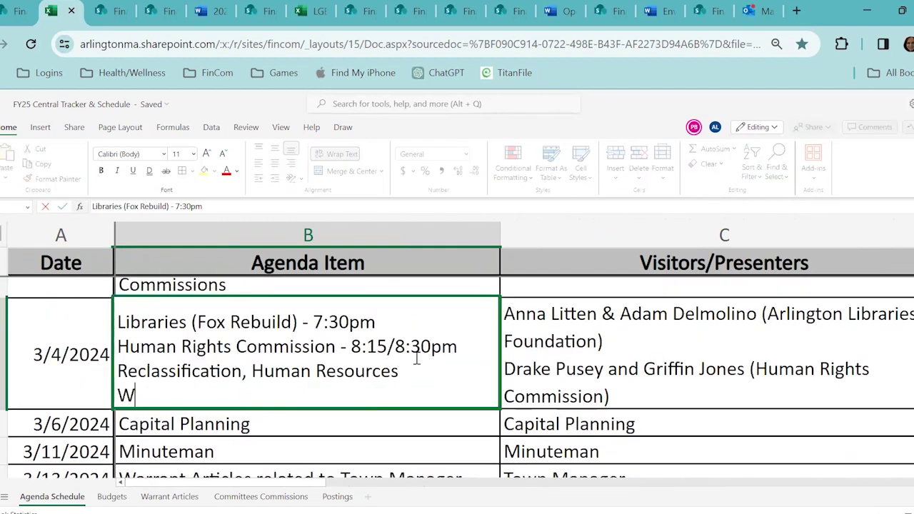
text(as)
key(BackSpace)
key(BackSpace)
key(BackSpace)
text(Solid )
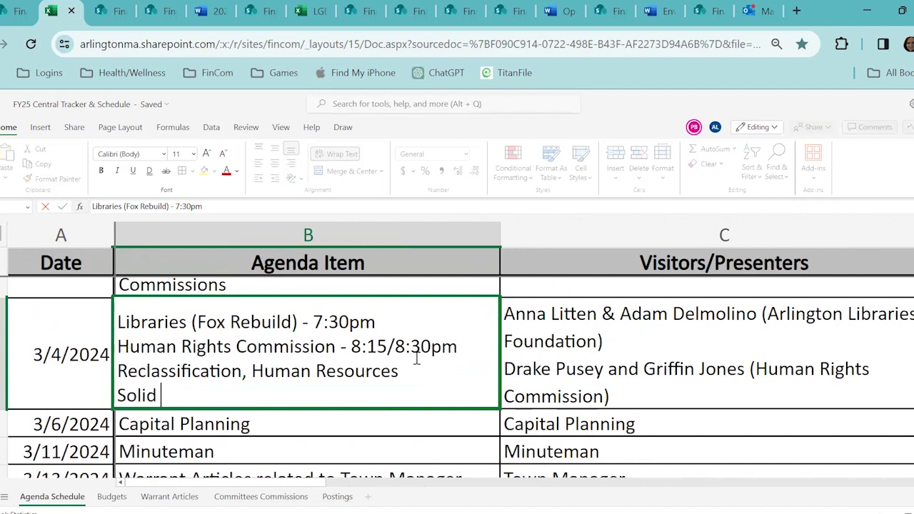
text(Waste)
key(Return)
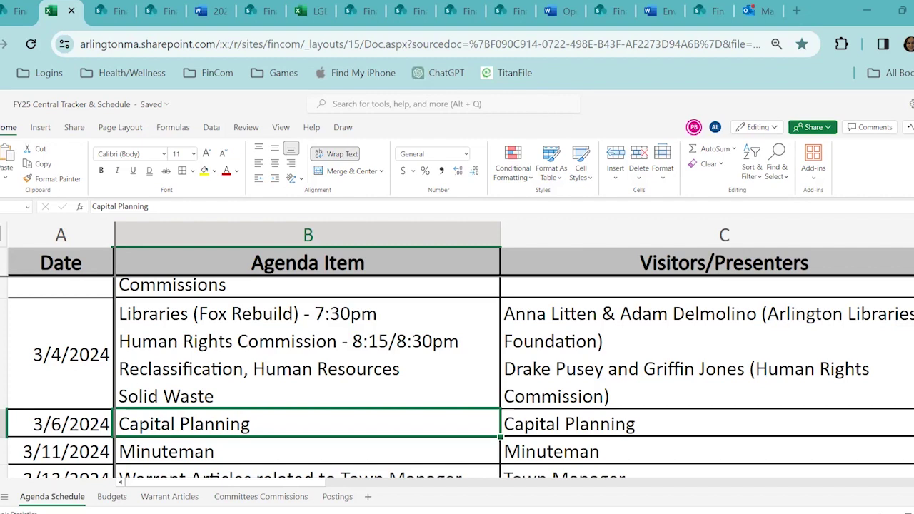
Examine the agenda items from 3/6/2024 to 3/25/2024, including the notes on the 3/20/2024 Health Insurance, Water & Sewer meeting.
scroll(396, 358, down, 3)
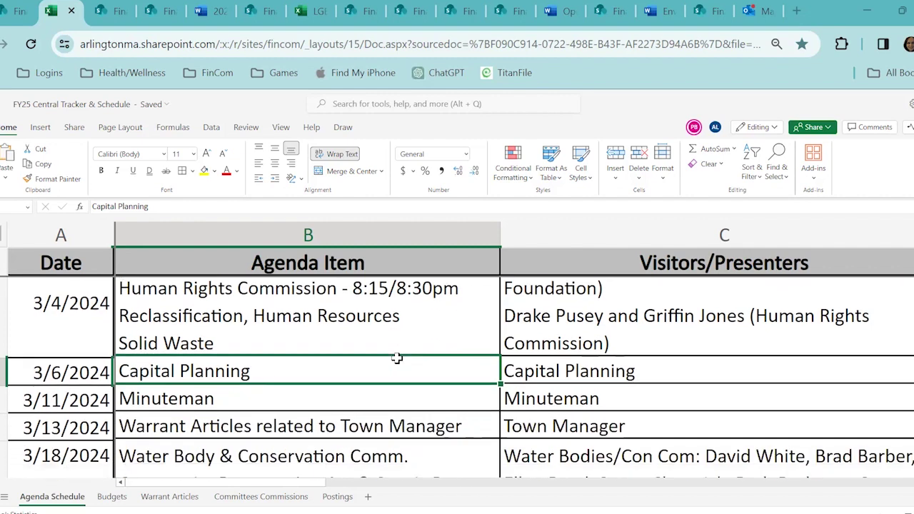
scroll(396, 358, down, 5)
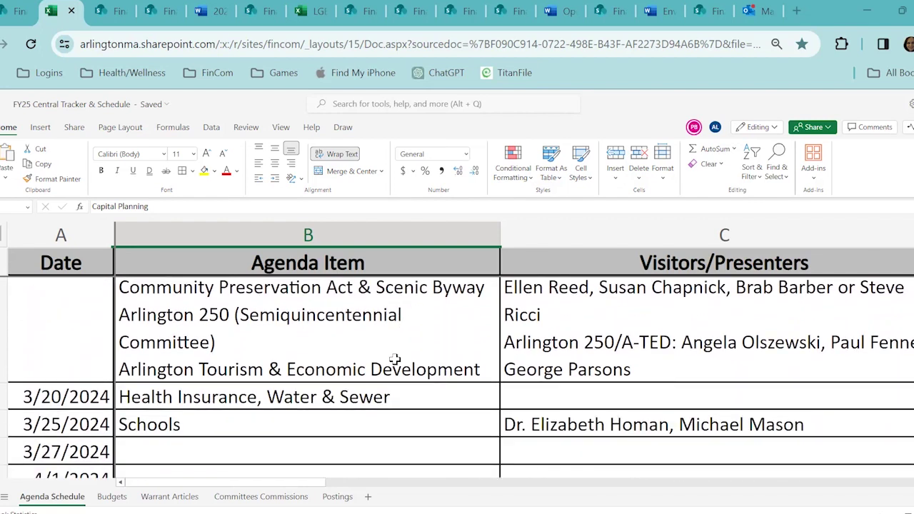
click(355, 393)
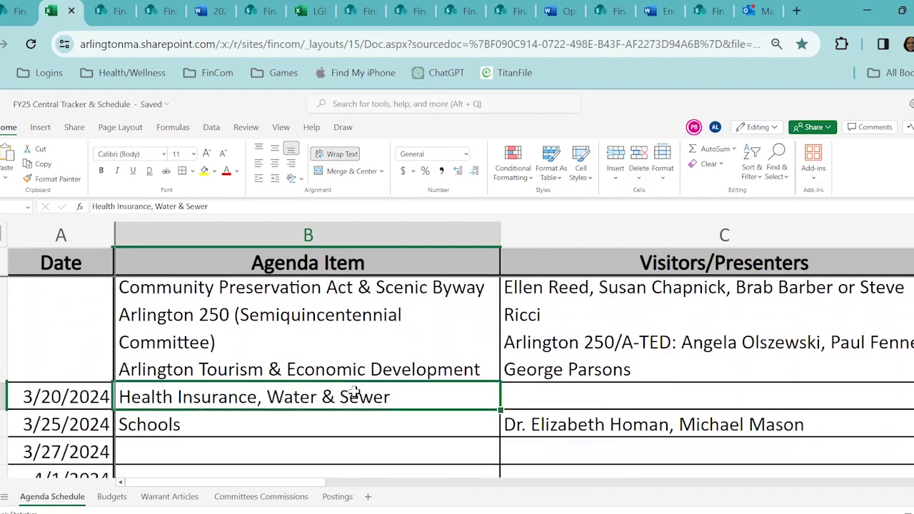
scroll(354, 392, up, 3)
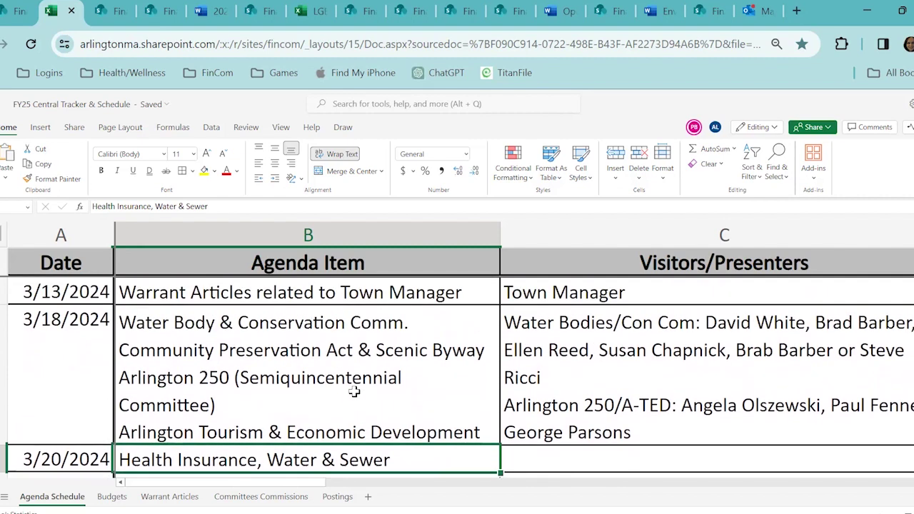
scroll(354, 392, up, 1)
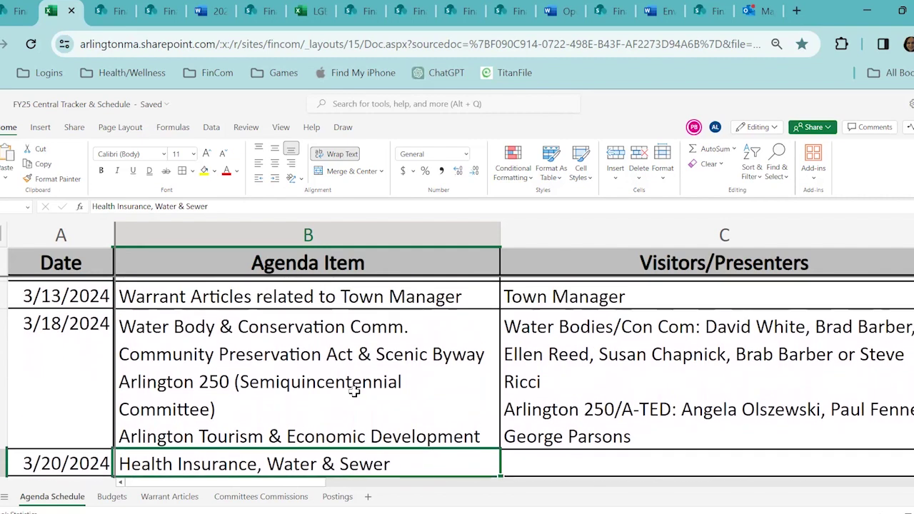
scroll(354, 392, down, 1)
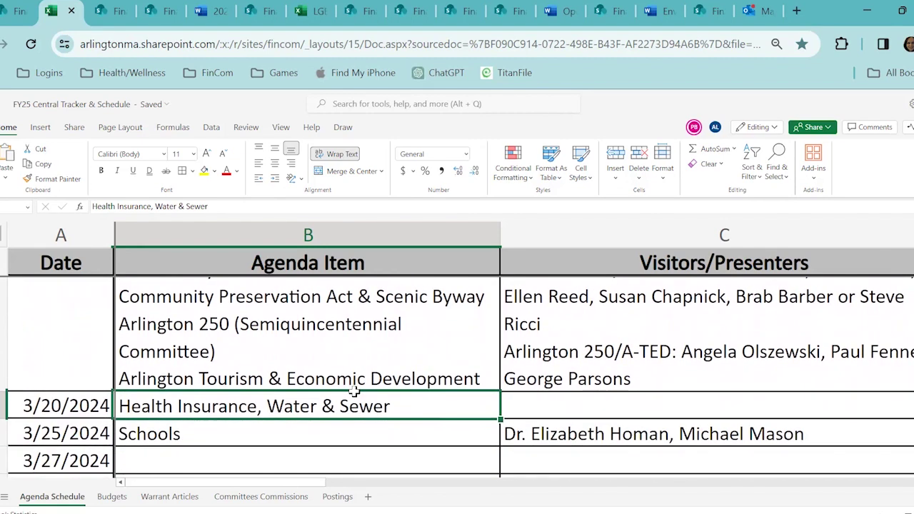
scroll(355, 393, right, 5)
scroll(354, 392, right, 1)
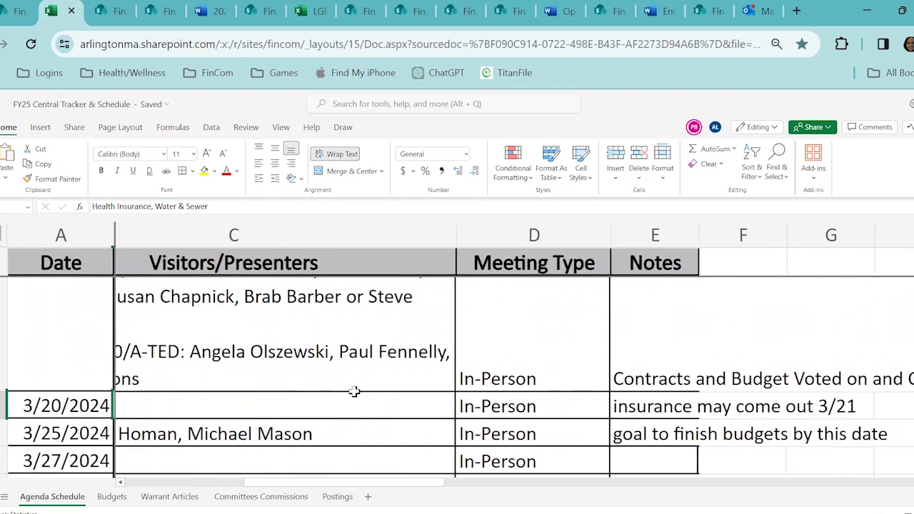
scroll(354, 392, left, 1)
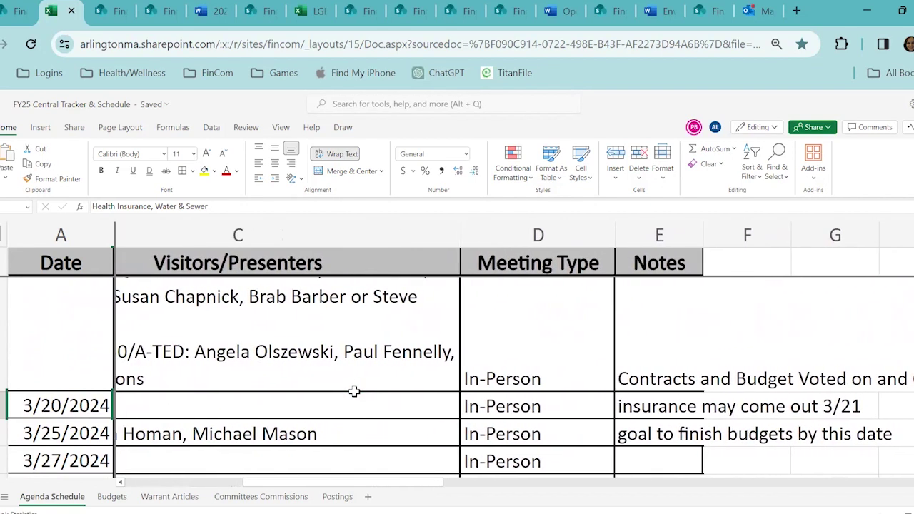
click(665, 406)
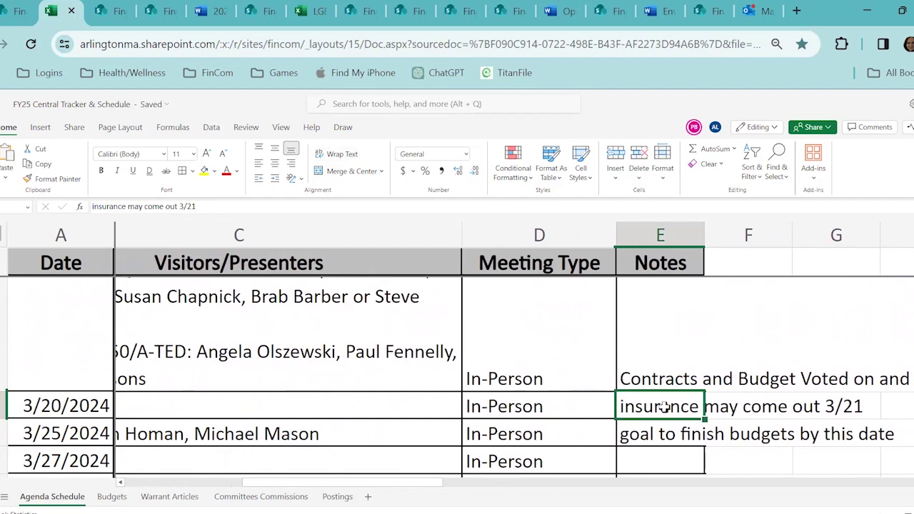
scroll(665, 406, left, 5)
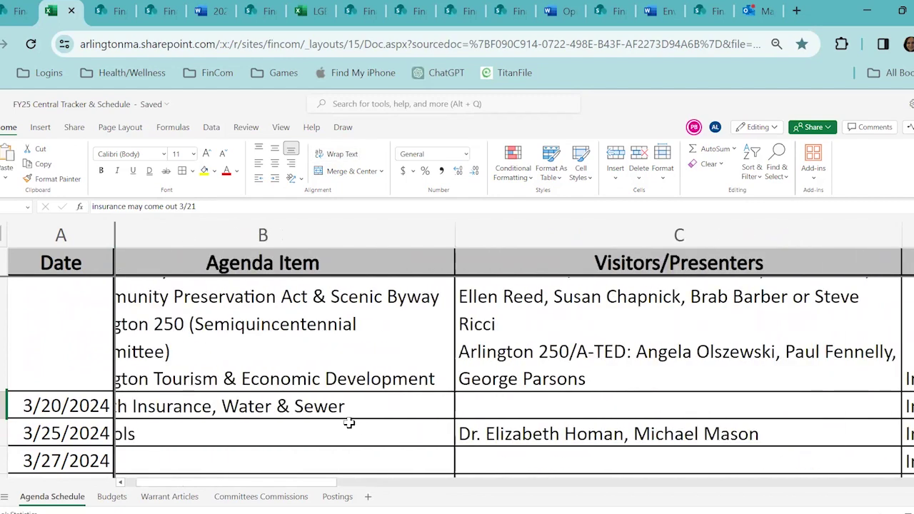
click(345, 407)
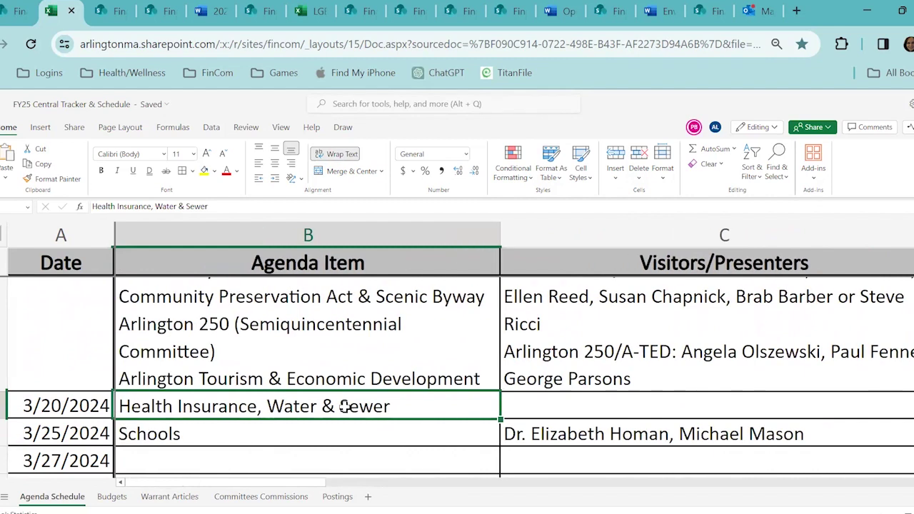
Change the 3/20/2024 meeting's note to "insurance may come out 3/20" and return to that meeting's agenda item.
scroll(345, 407, right, 6)
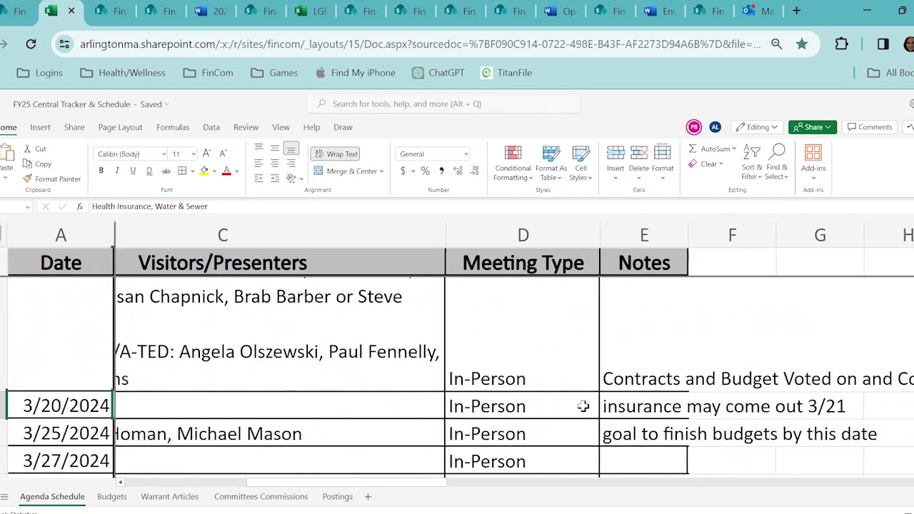
click(613, 405)
click(344, 206)
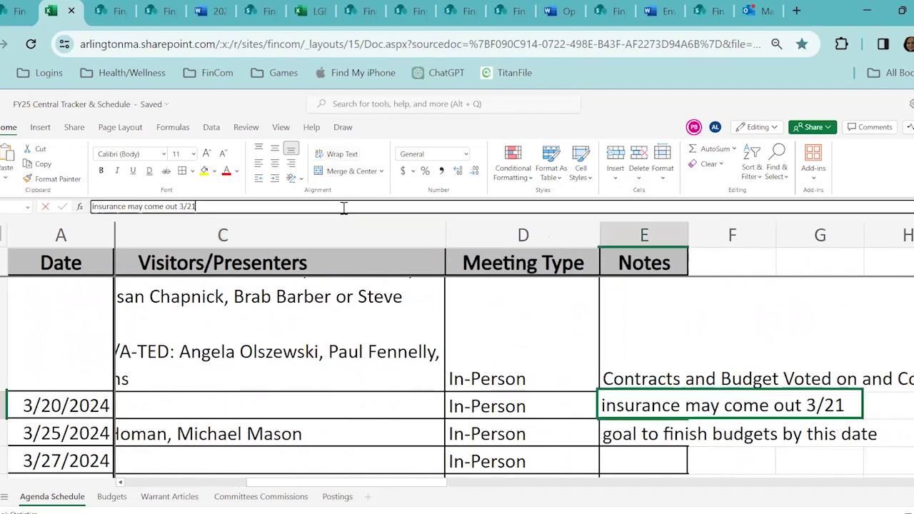
key(BackSpace)
text(0)
key(Return)
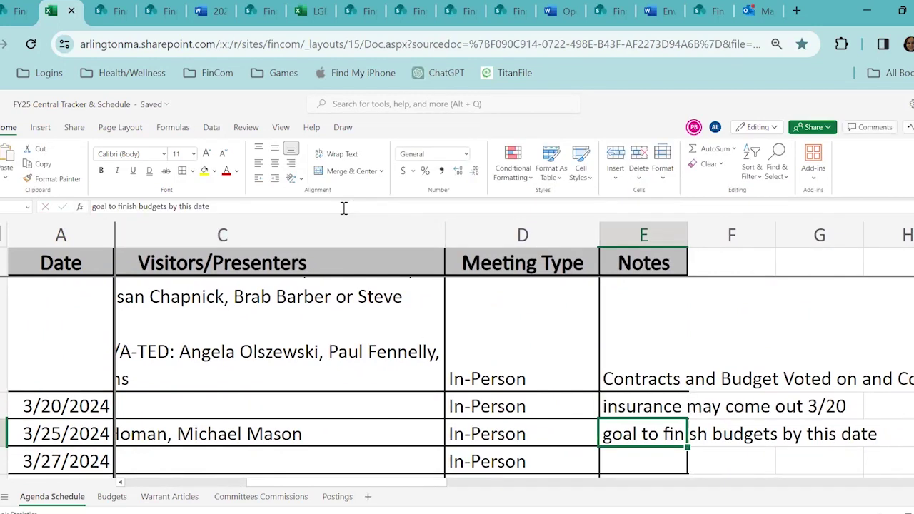
key(Up)
key(Left)
key(Home)
key(Right)
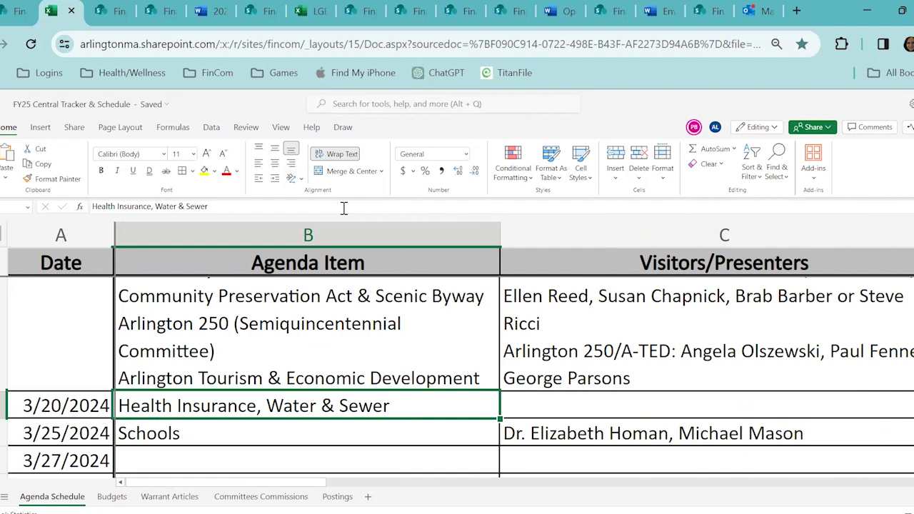
Examine the late March and April meeting dates in the schedule, with their agenda items, presenters, meeting types and notes.
scroll(315, 407, down, 3)
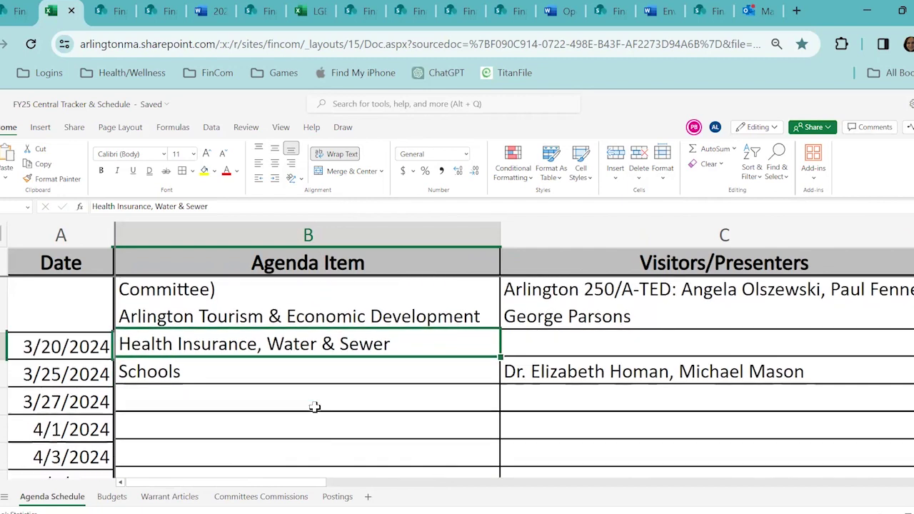
scroll(315, 407, down, 3)
scroll(315, 407, right, 5)
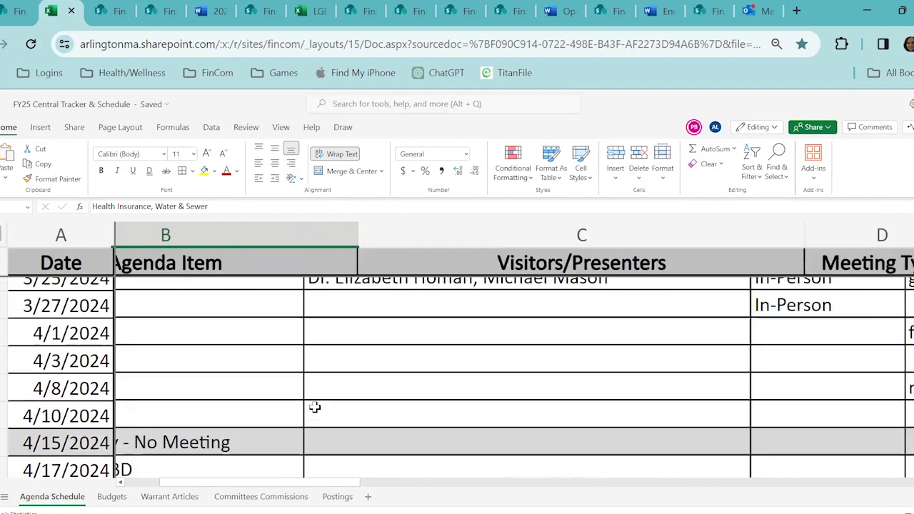
scroll(315, 407, right, 2)
scroll(315, 407, up, 1)
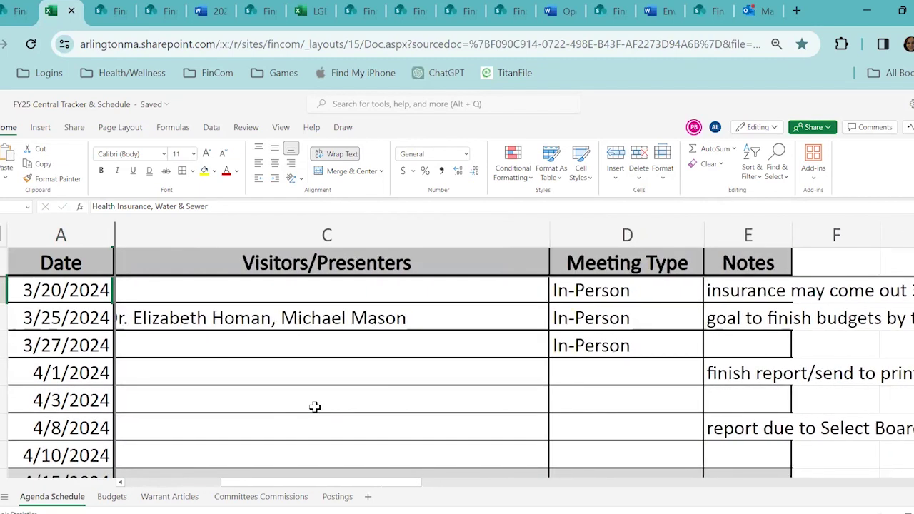
scroll(315, 407, up, 1)
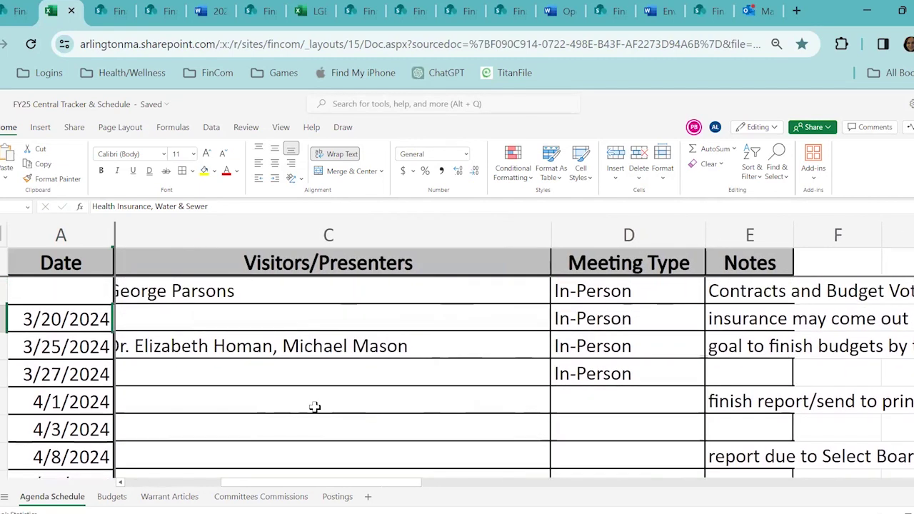
scroll(315, 407, left, 3)
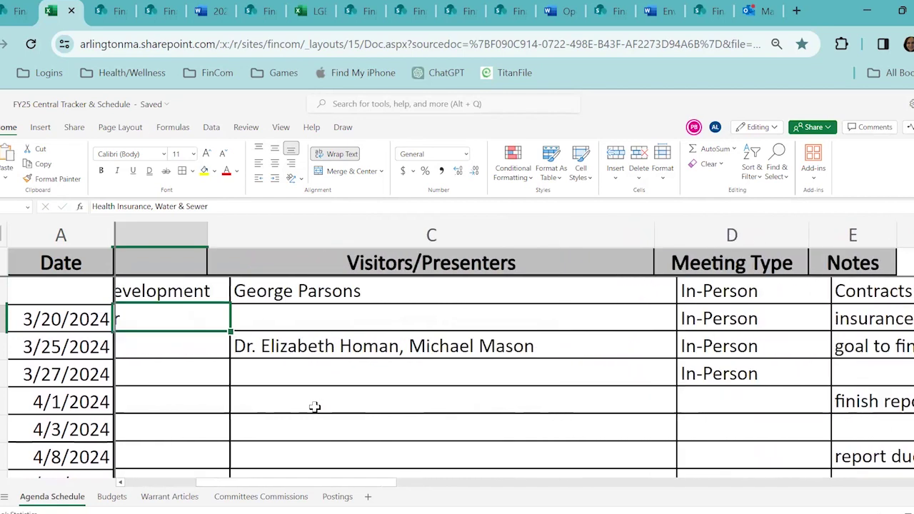
scroll(315, 407, left, 4)
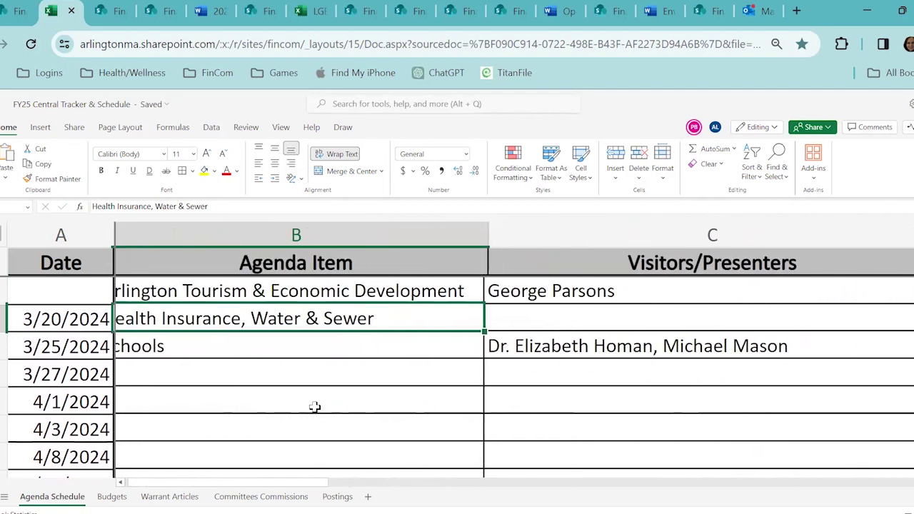
scroll(315, 407, right, 1)
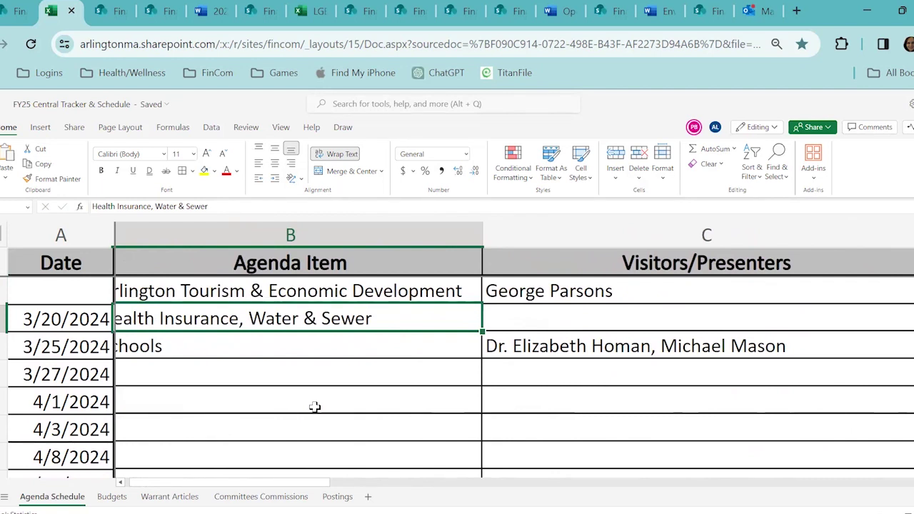
scroll(315, 408, left, 1)
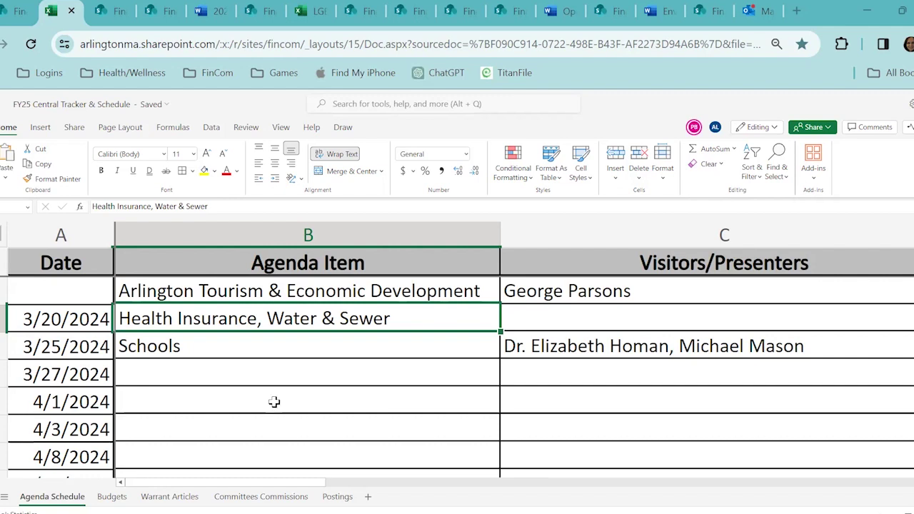
scroll(275, 402, down, 1)
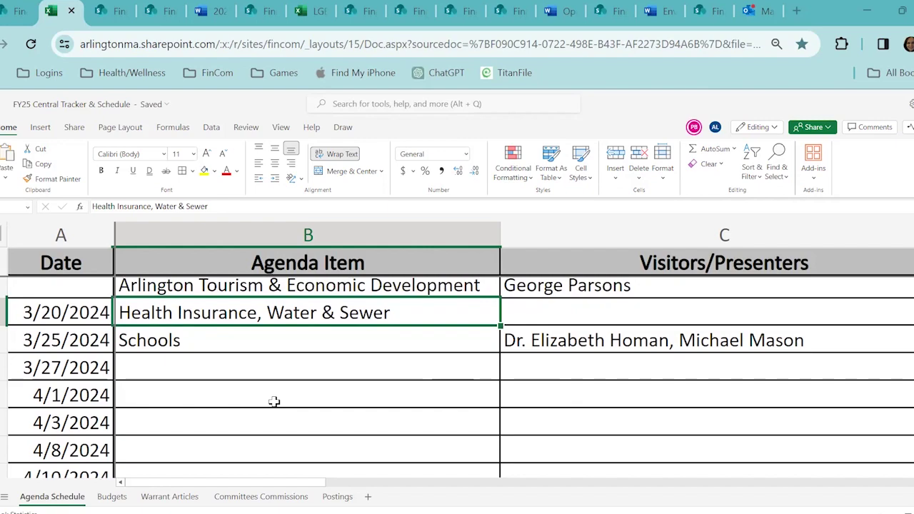